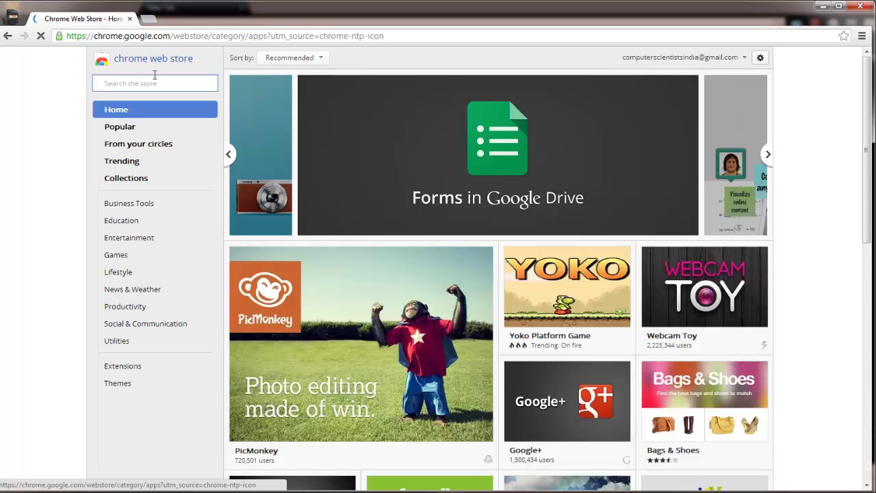
Search the web store's extensions for "pocket" and add Pocket (formerly Read It Later) to Chrome
{"action": "type", "text": "pocket"}
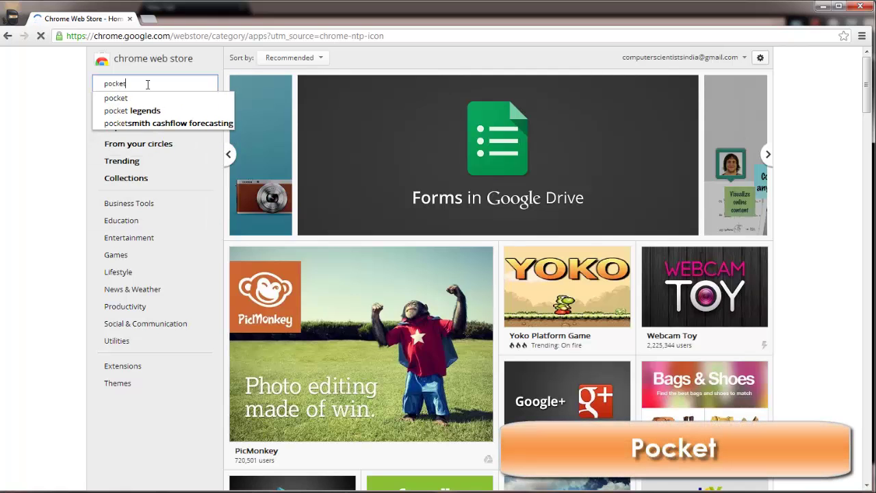
{"action": "key", "text": "Return"}
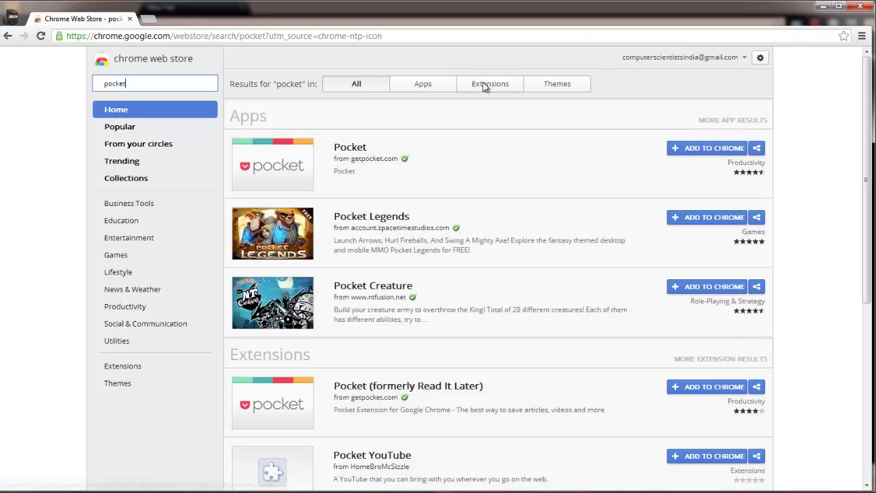
{"action": "left_click", "coordinate": [484, 85]}
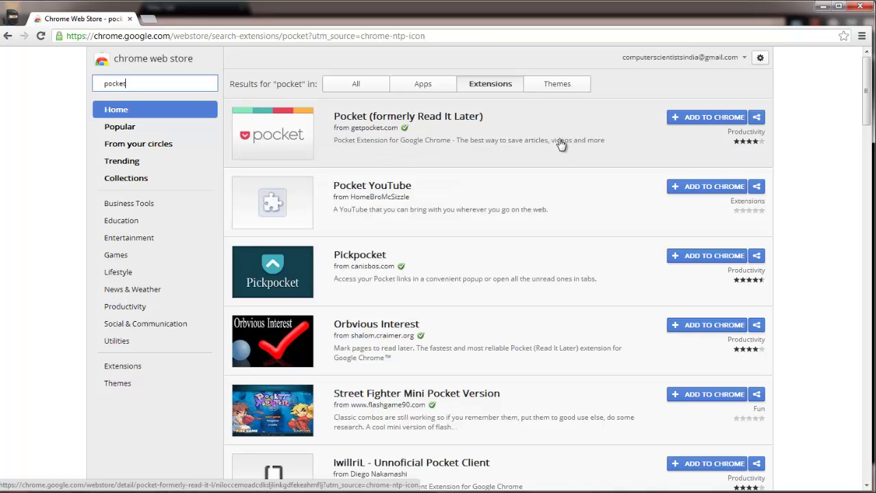
{"action": "left_click", "coordinate": [697, 120]}
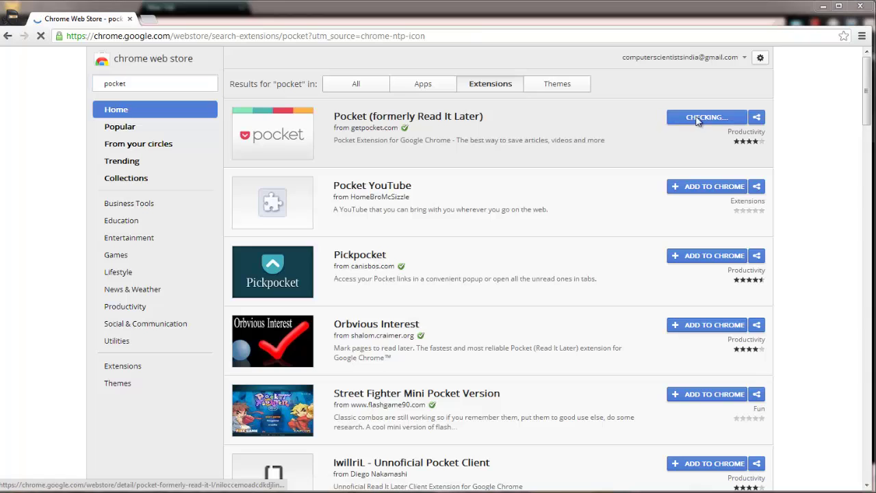
{"action": "left_click", "coordinate": [463, 291]}
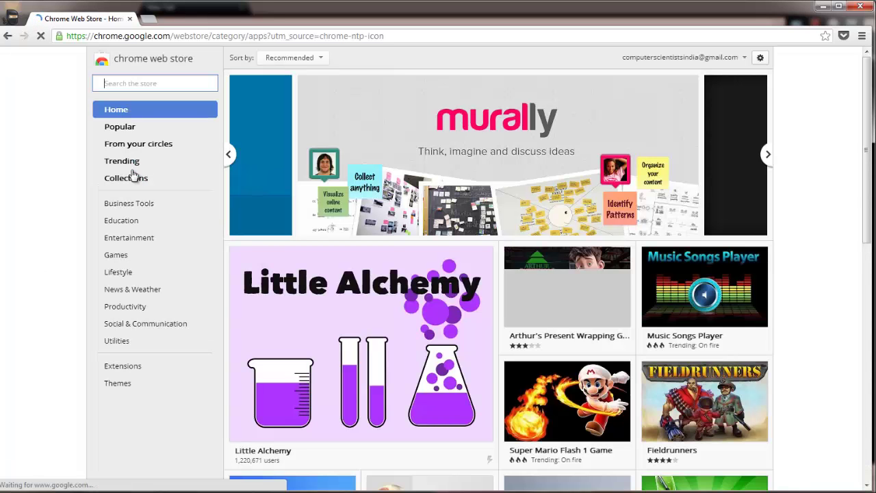
Search the web store's extensions for "evernote" and add Evernote Web Clipper to Chrome
{"action": "type", "text": "evernote"}
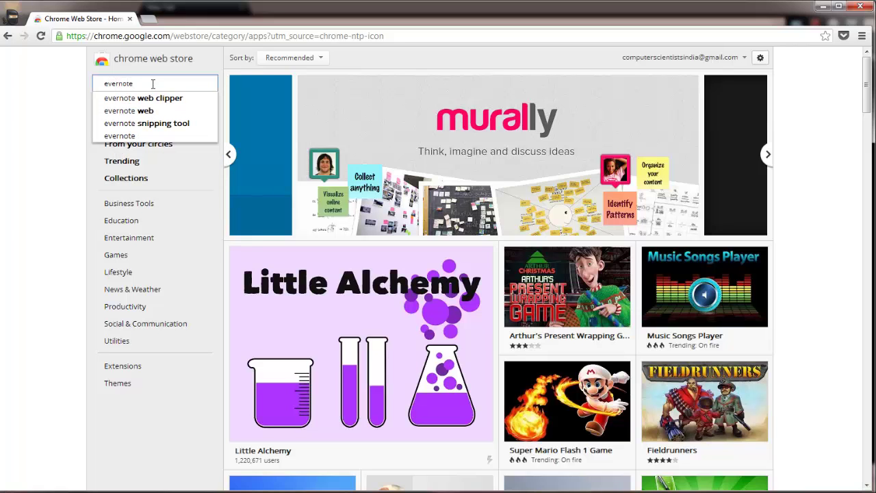
{"action": "key", "text": "Return"}
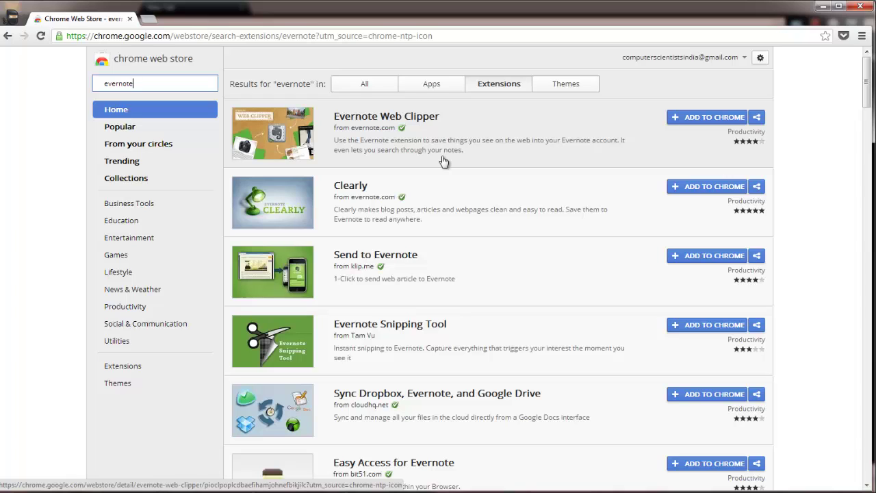
{"action": "left_click", "coordinate": [677, 121]}
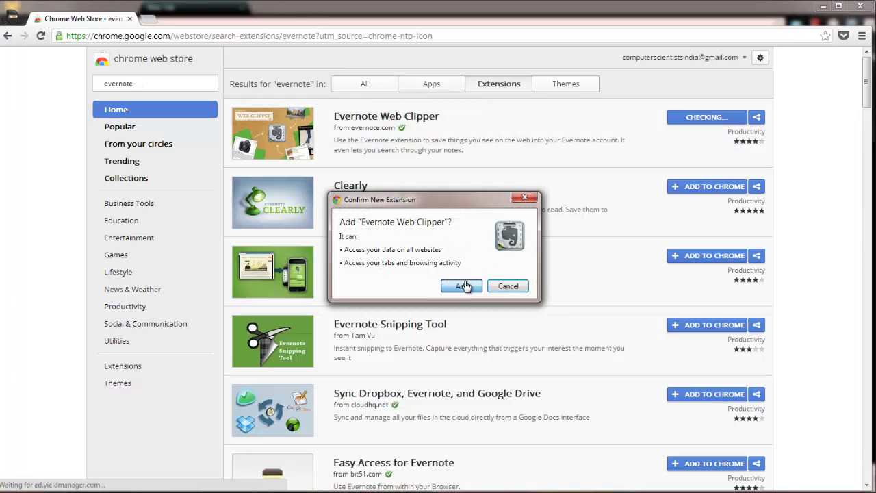
{"action": "left_click", "coordinate": [465, 286]}
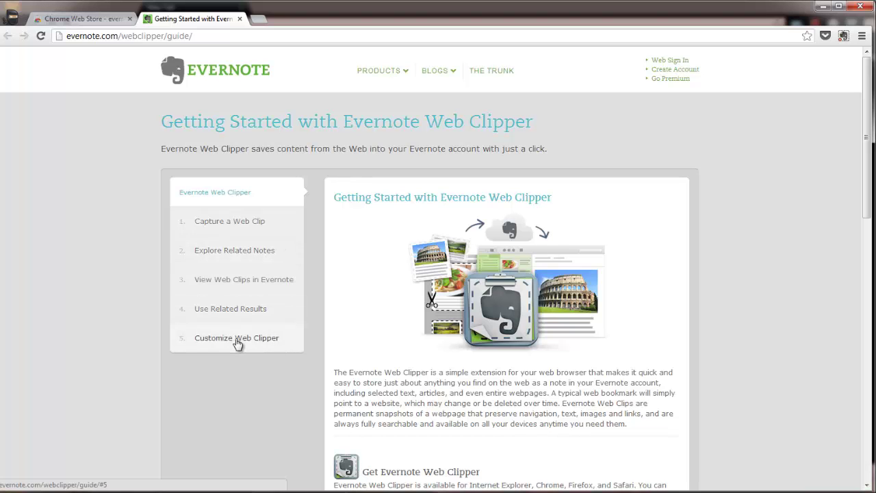
Look through the Web Clipper guide and the extension's account registration form, and close the guide page
{"action": "scroll", "coordinate": [313, 335], "scroll_direction": "down", "scroll_amount": 10}
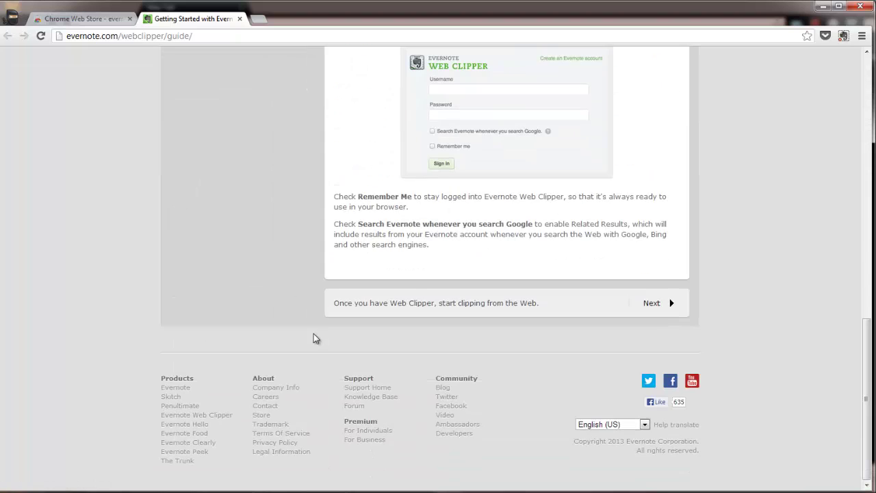
{"action": "scroll", "coordinate": [316, 334], "scroll_direction": "up", "scroll_amount": 15}
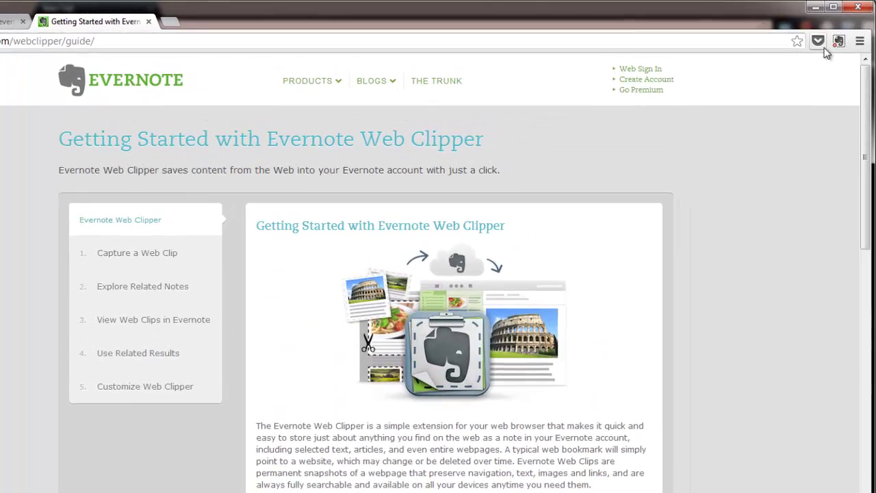
{"action": "left_click", "coordinate": [843, 35]}
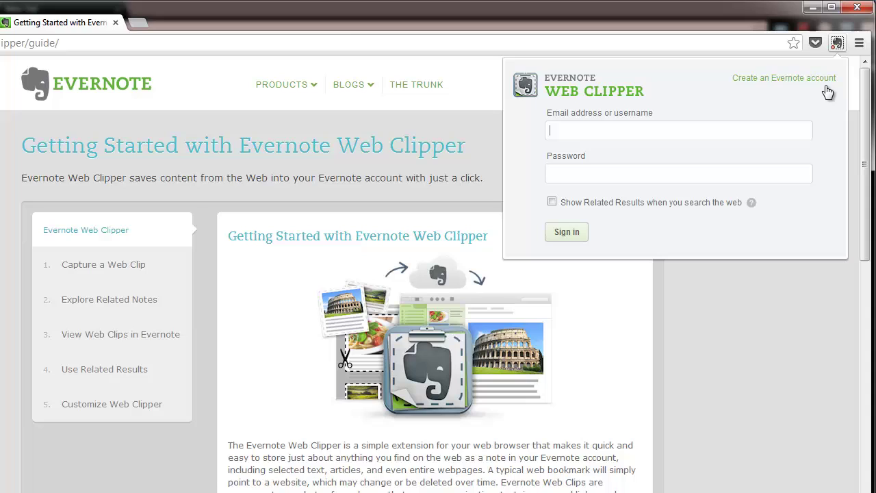
{"action": "left_click", "coordinate": [826, 87]}
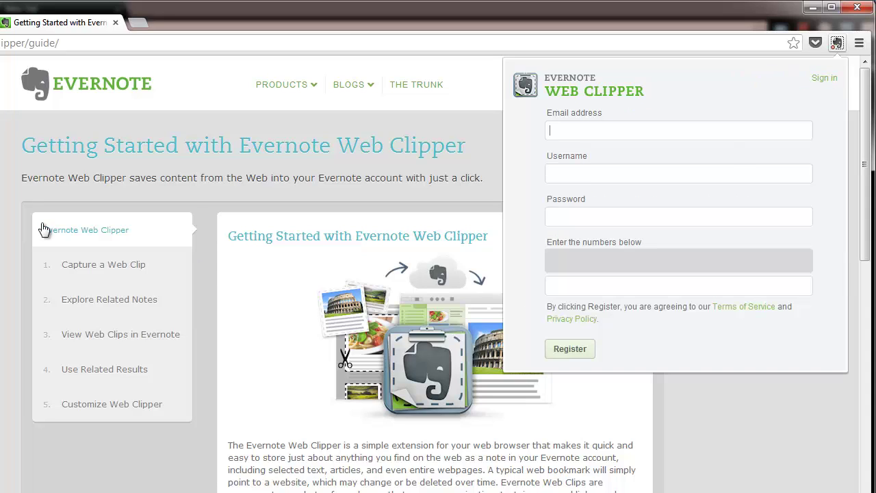
{"action": "left_click", "coordinate": [837, 43]}
{"action": "left_click", "coordinate": [837, 42]}
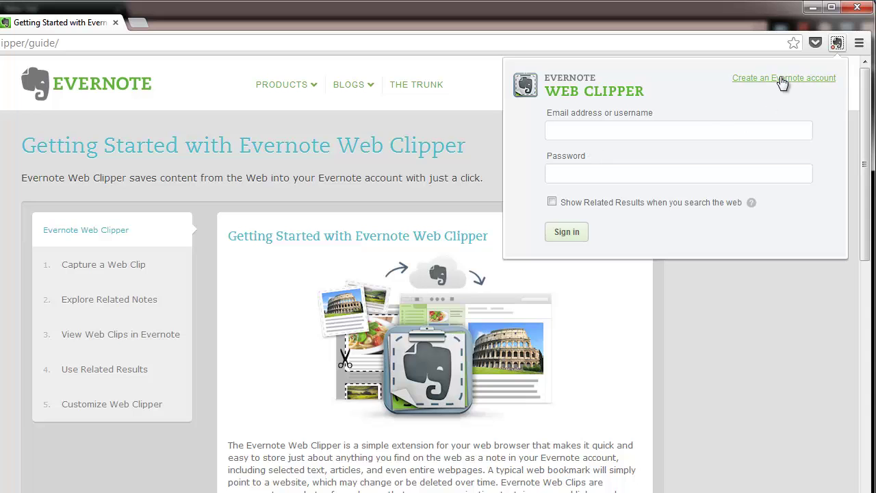
{"action": "left_click", "coordinate": [783, 79]}
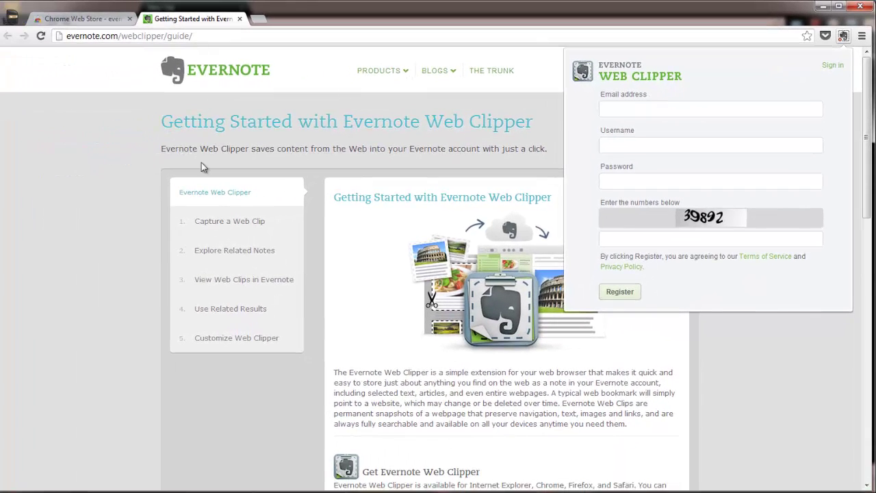
{"action": "left_click", "coordinate": [26, 159]}
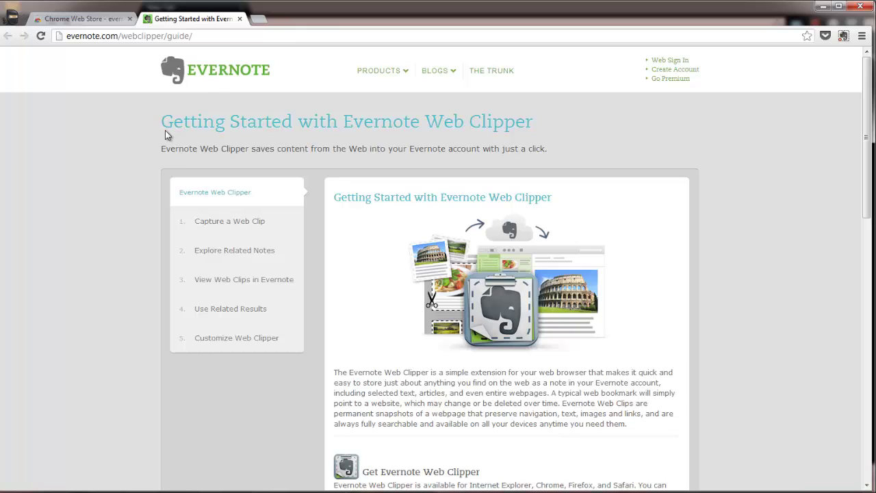
{"action": "left_click", "coordinate": [239, 19]}
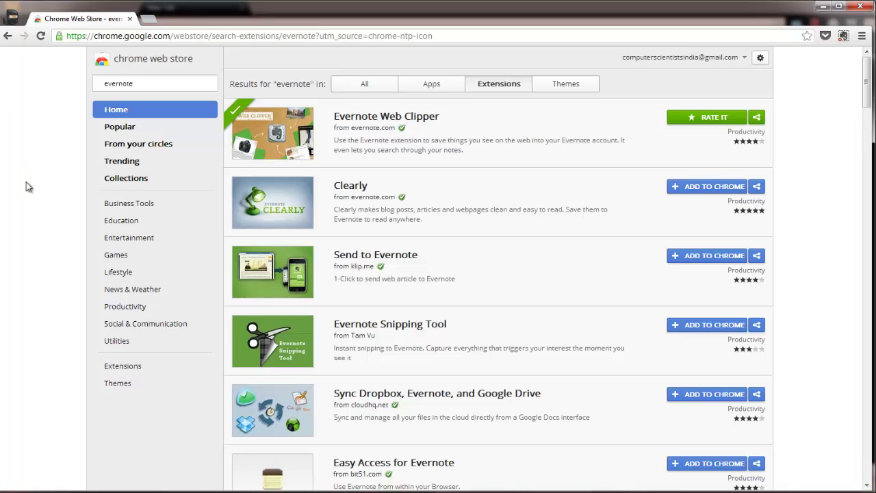
Search the web store's extensions for "google multi account" and add Google Mail Multi-Account Checker to Chrome
{"action": "left_click", "coordinate": [156, 79]}
{"action": "type", "text": "google"}
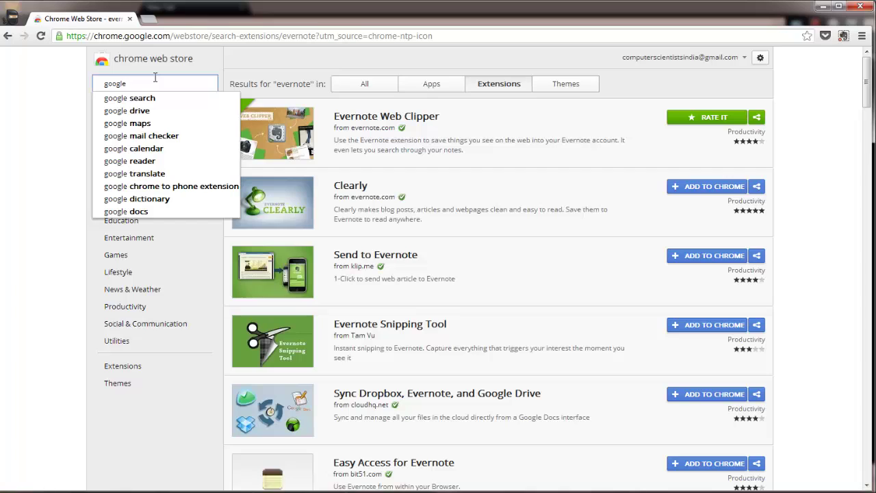
{"action": "type", "text": "multi"}
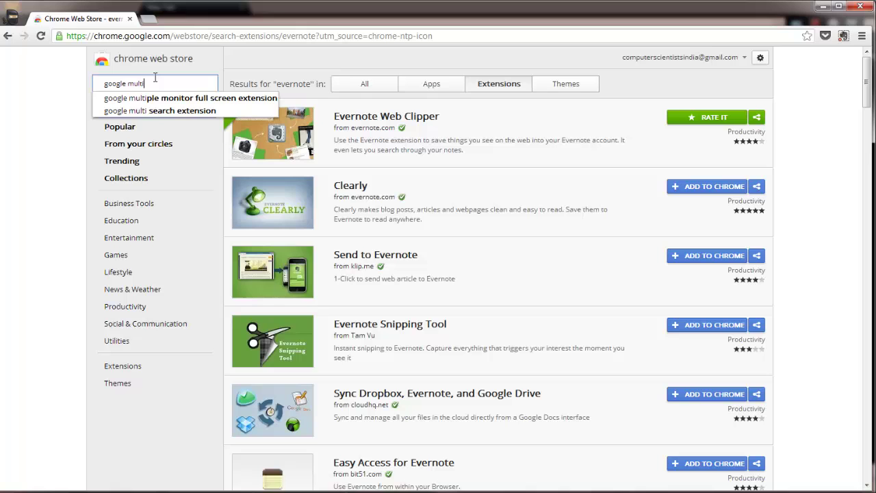
{"action": "type", "text": " account"}
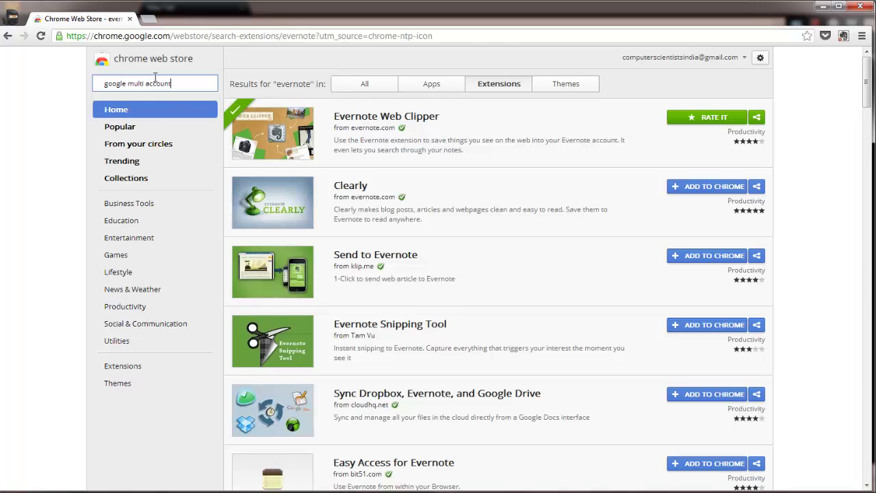
{"action": "key", "text": "Return"}
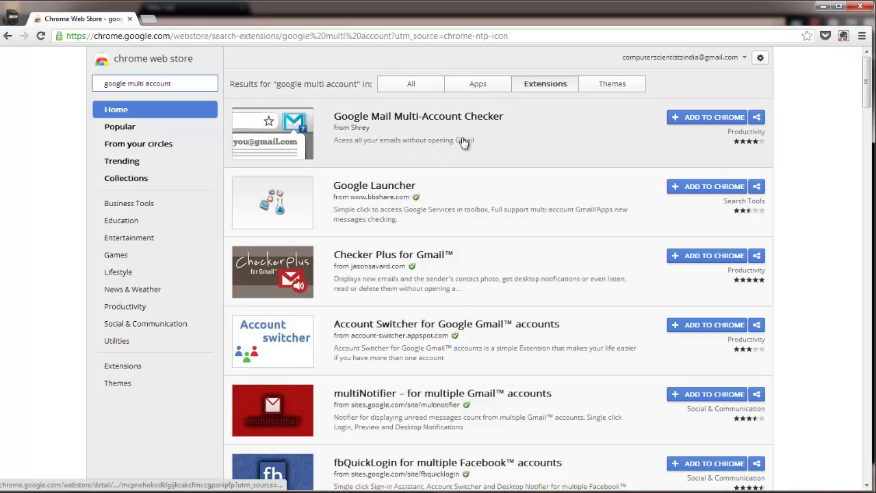
{"action": "left_click", "coordinate": [693, 122]}
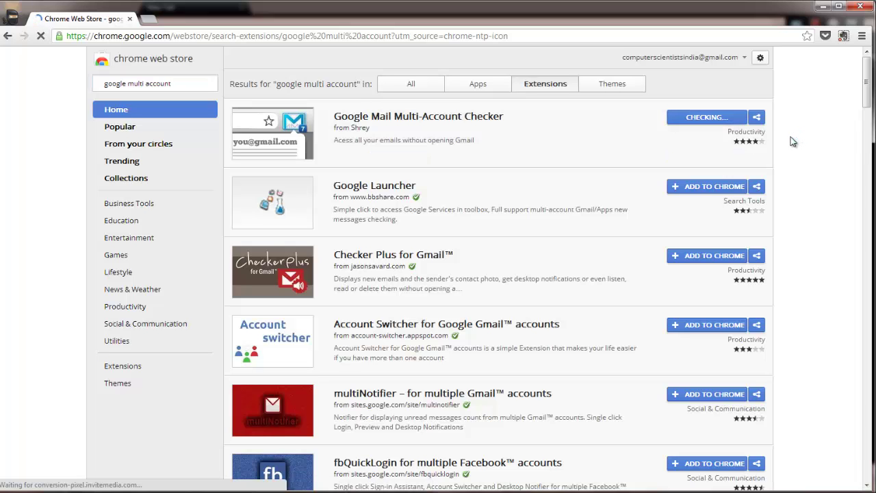
{"action": "left_click", "coordinate": [454, 289]}
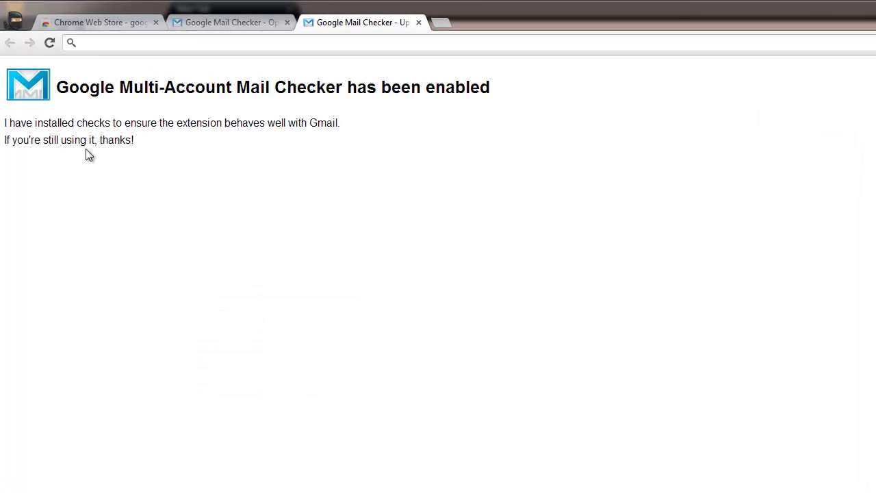
Read the mail checker's update notice and close that page
{"action": "left_click_drag", "start_coordinate": [9, 124], "coordinate": [203, 133]}
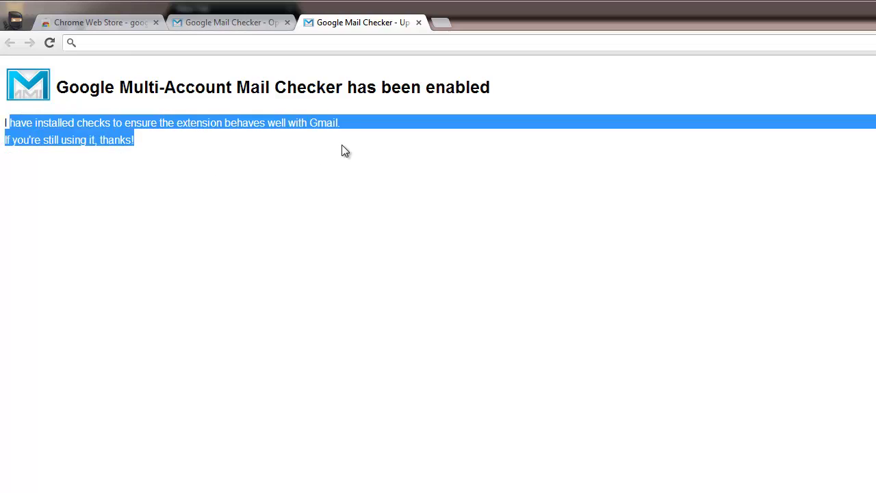
{"action": "left_click", "coordinate": [267, 151]}
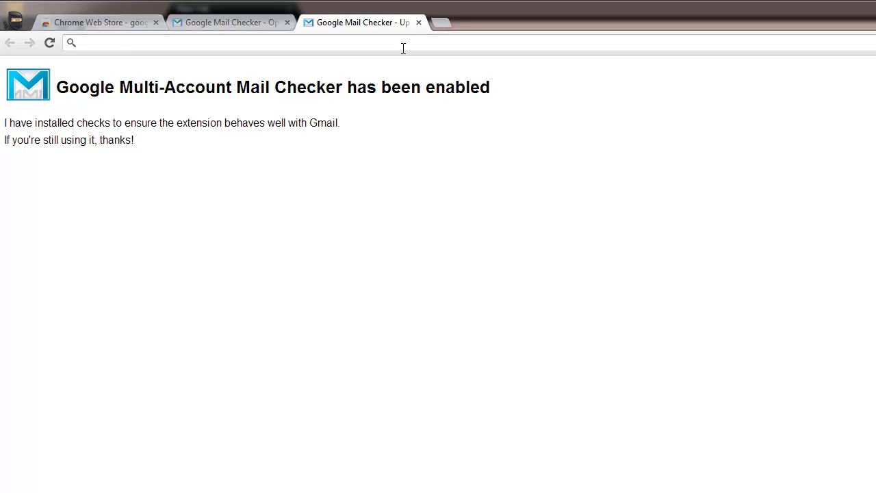
{"action": "left_click", "coordinate": [418, 22]}
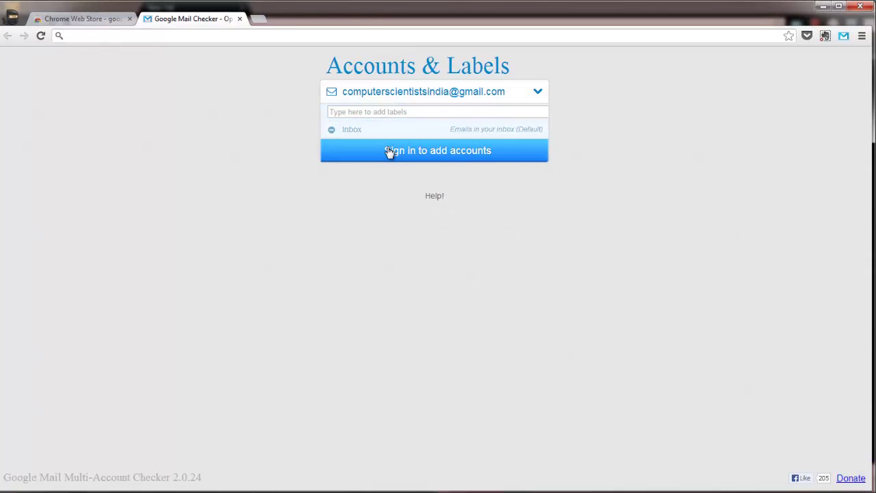
View the Google sign-in window for adding another account to the mail checker, and close it without signing in
{"action": "left_click", "coordinate": [396, 149]}
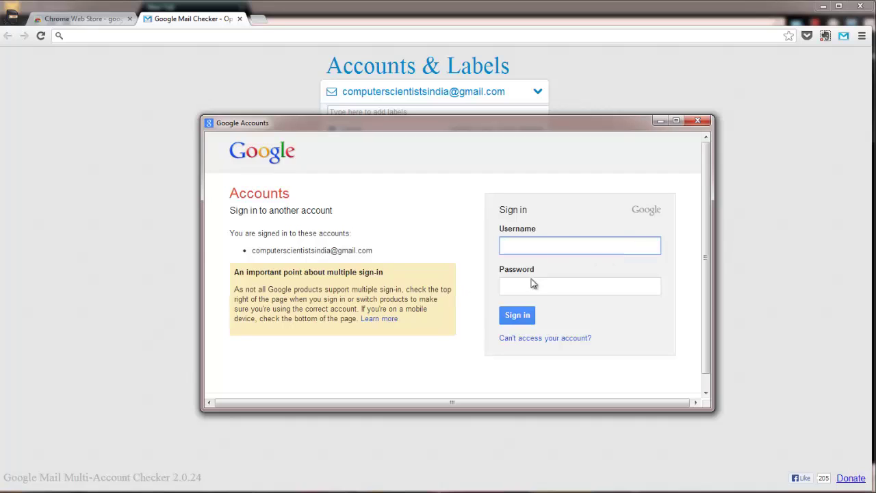
{"action": "left_click", "coordinate": [277, 249]}
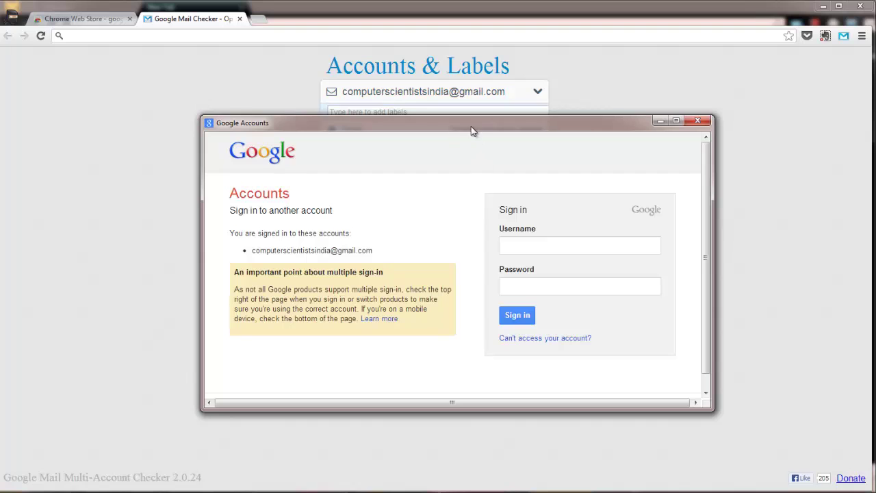
{"action": "left_click_drag", "start_coordinate": [471, 126], "coordinate": [441, 116]}
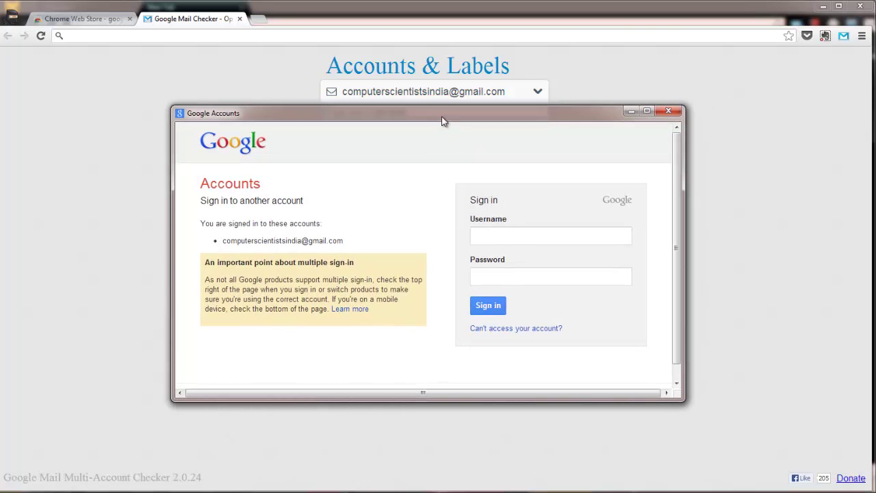
{"action": "left_click", "coordinate": [669, 111]}
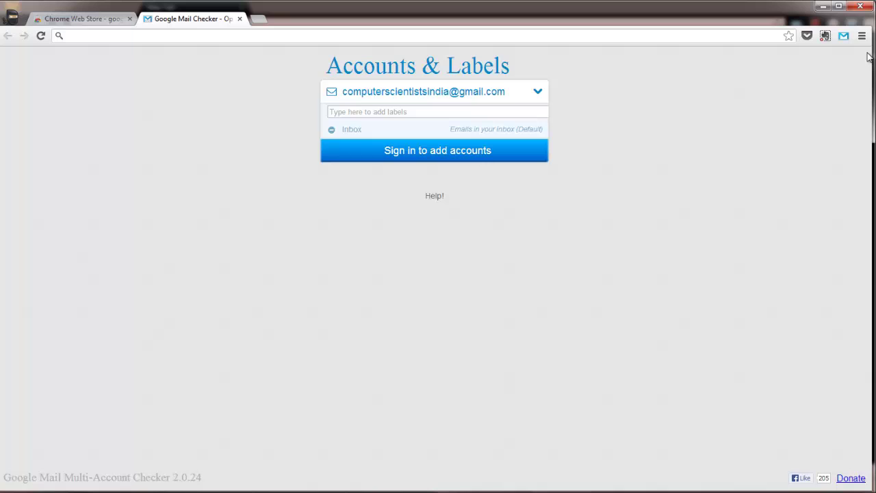
Check the mail checker's inbox popup for the signed-in account and close the Accounts & Labels options page
{"action": "left_click", "coordinate": [843, 35]}
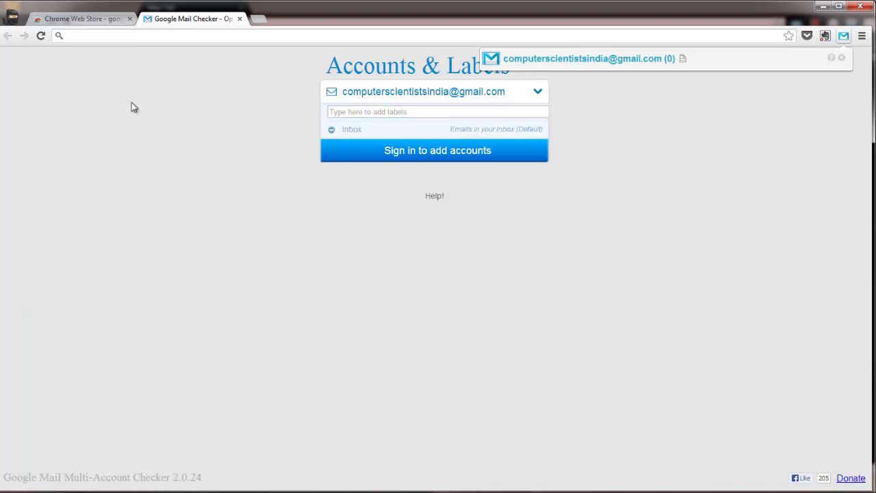
{"action": "left_click", "coordinate": [753, 243]}
{"action": "left_click", "coordinate": [846, 36]}
{"action": "left_click", "coordinate": [813, 117]}
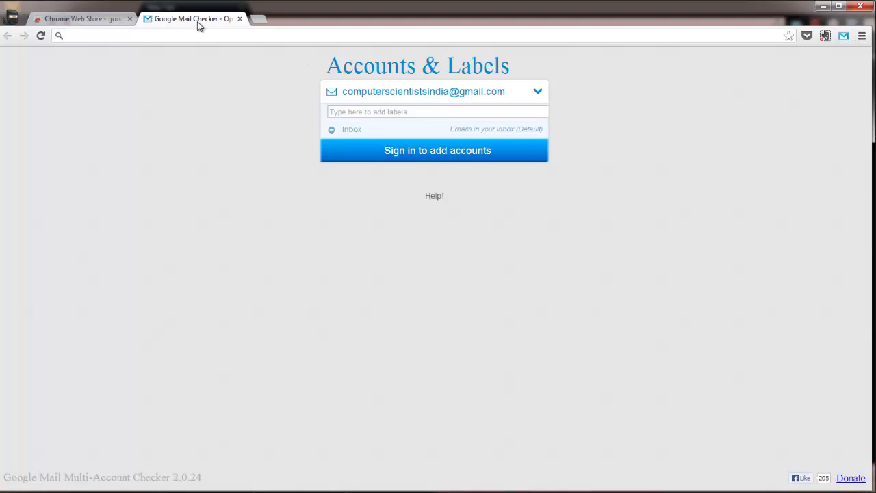
{"action": "left_click", "coordinate": [239, 19]}
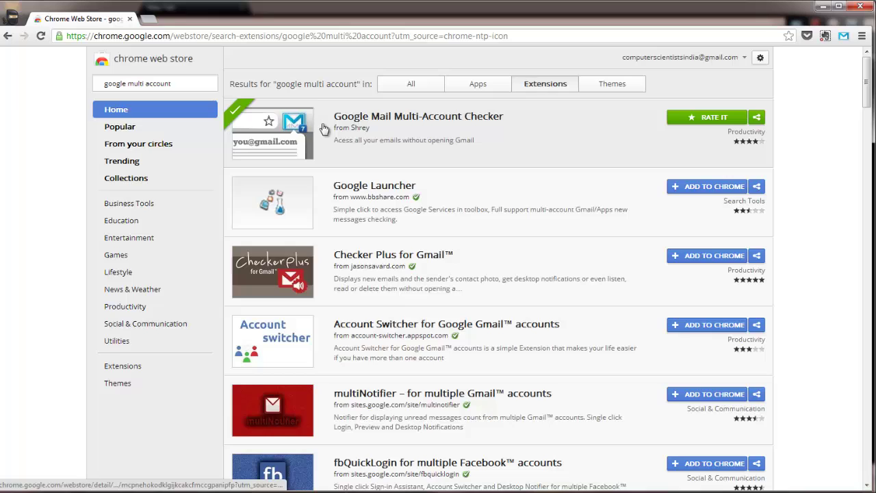
Open the store details of Google Mail Multi-Account Checker and view the first overview image
{"action": "left_click", "coordinate": [385, 127]}
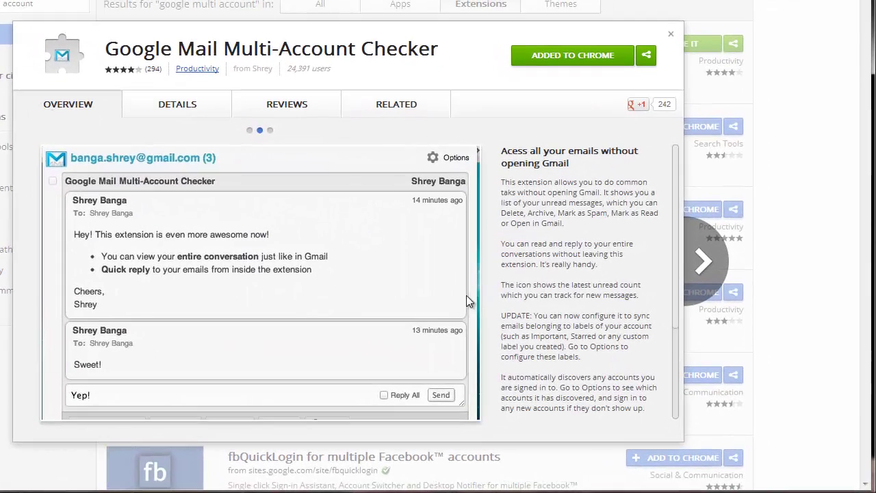
{"action": "left_click", "coordinate": [249, 130]}
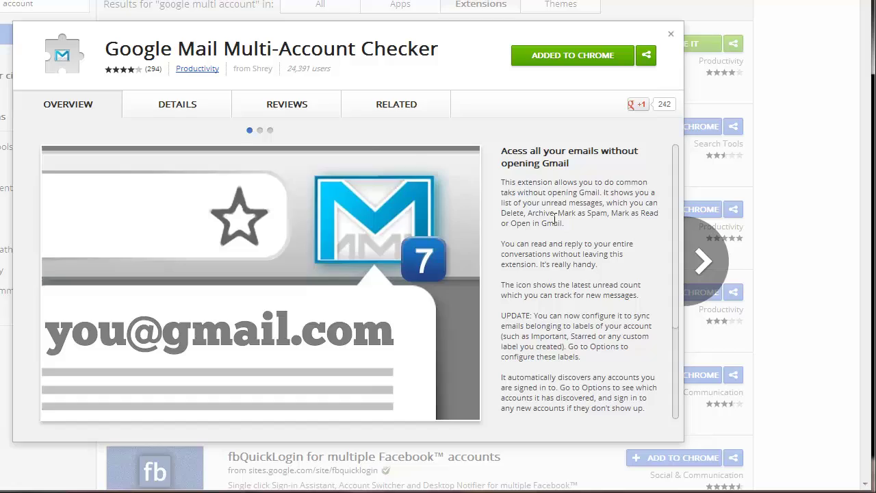
Read the user reviews of Google Mail Multi-Account Checker and close its store details
{"action": "left_click", "coordinate": [301, 113]}
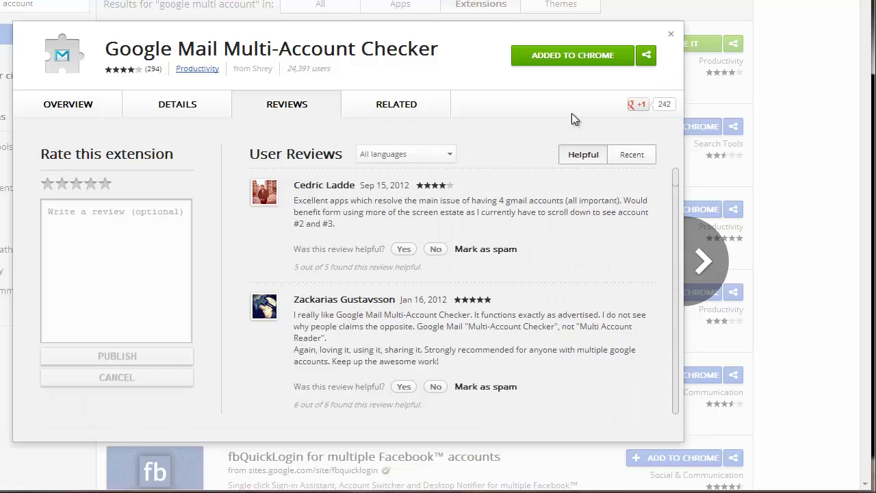
{"action": "left_click", "coordinate": [671, 33]}
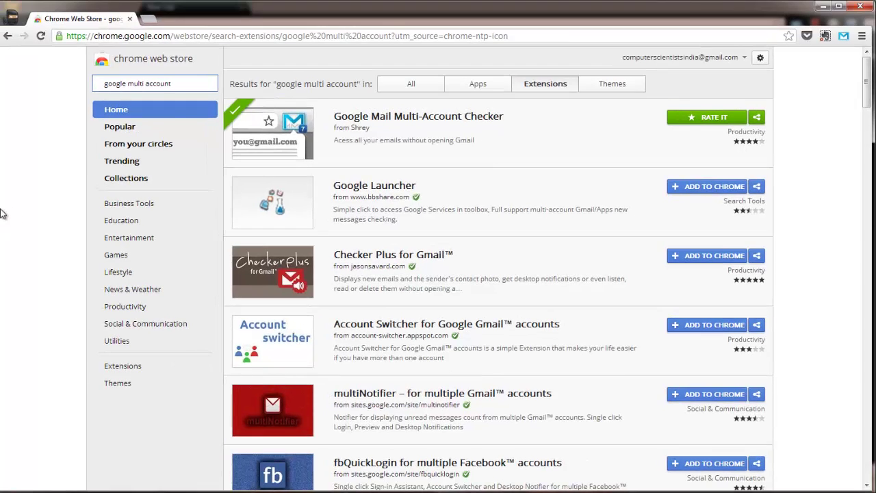
Search the web store for "ad block" and look through the extension results
{"action": "left_click_drag", "start_coordinate": [200, 79], "coordinate": [63, 81]}
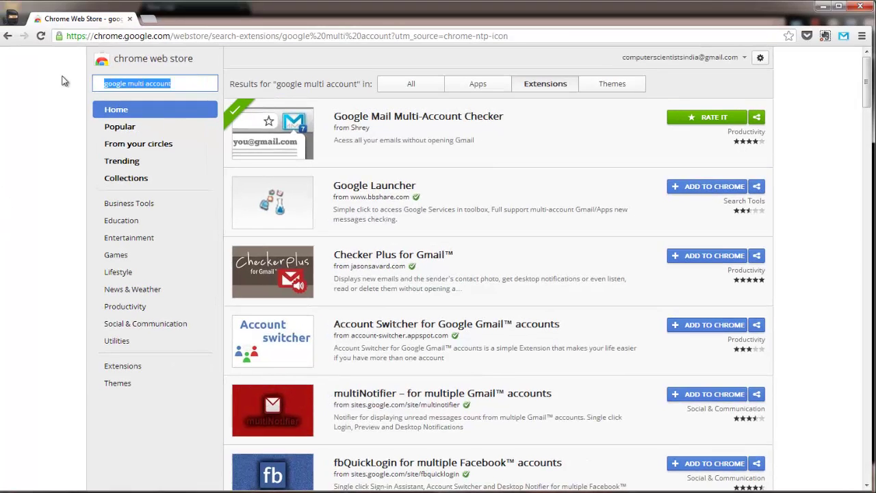
{"action": "type", "text": "ad block"}
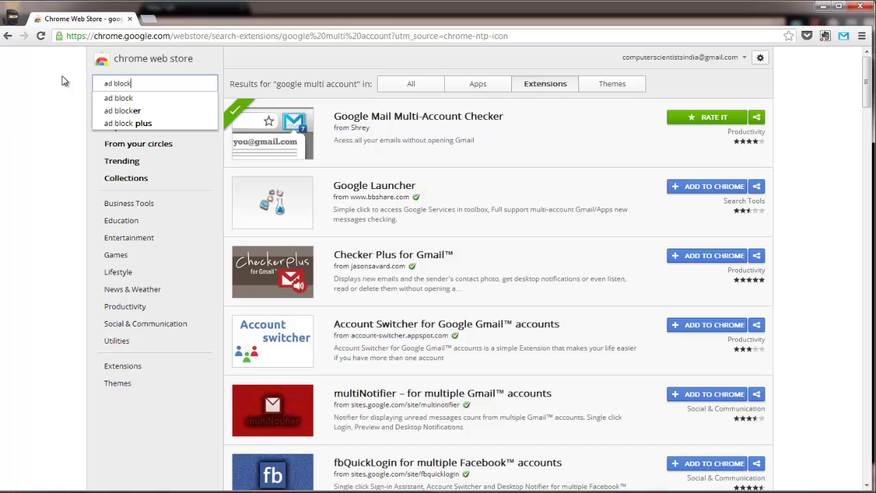
{"action": "key", "text": "Return"}
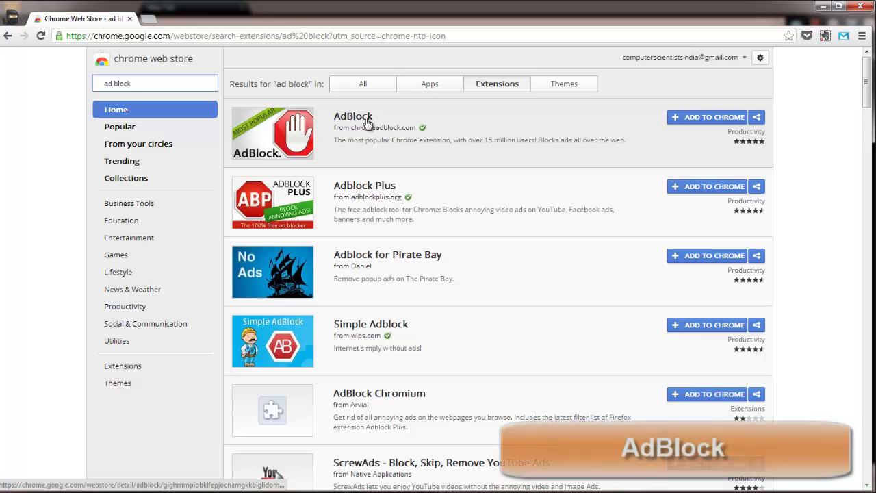
{"action": "scroll", "coordinate": [485, 225], "scroll_direction": "down", "scroll_amount": 10}
{"action": "scroll", "coordinate": [507, 252], "scroll_direction": "up", "scroll_amount": 9}
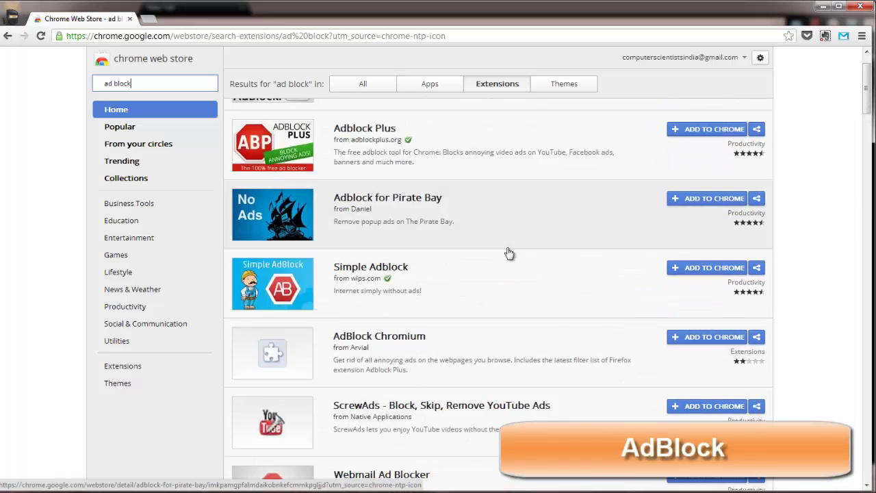
{"action": "scroll", "coordinate": [509, 254], "scroll_direction": "up", "scroll_amount": 1}
Show results of all types for the ad block search and install the AdBlock extension from chromeadblock.com
{"action": "left_click", "coordinate": [361, 83]}
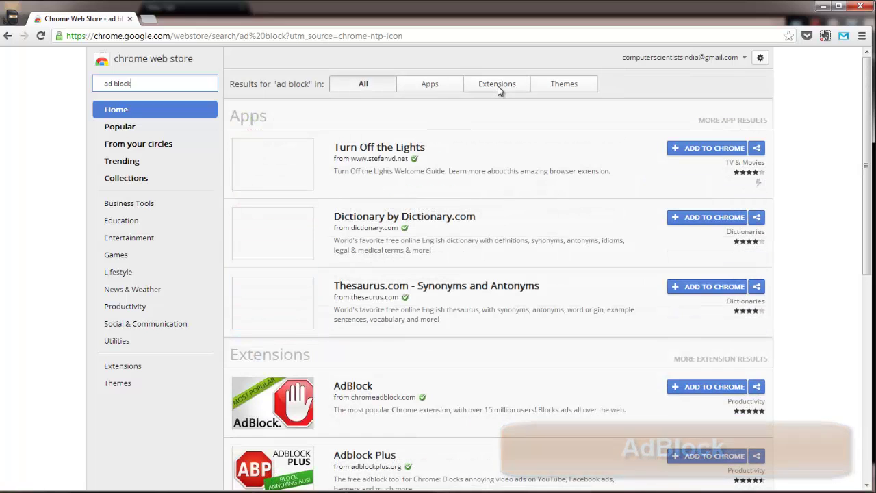
{"action": "scroll", "coordinate": [498, 91], "scroll_direction": "down", "scroll_amount": 2}
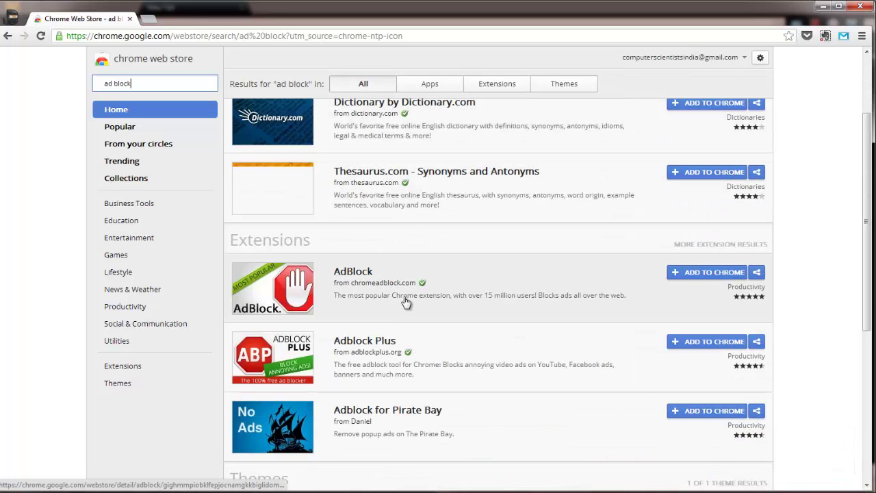
{"action": "left_click", "coordinate": [709, 275]}
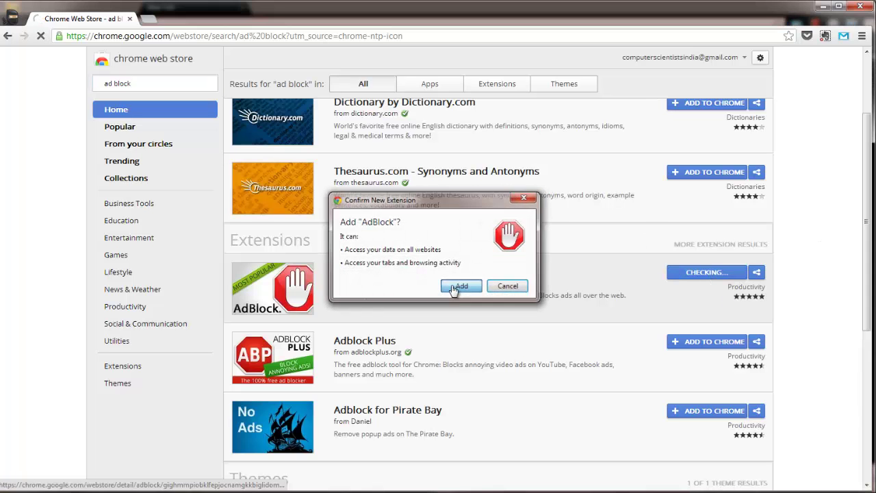
{"action": "left_click", "coordinate": [455, 287]}
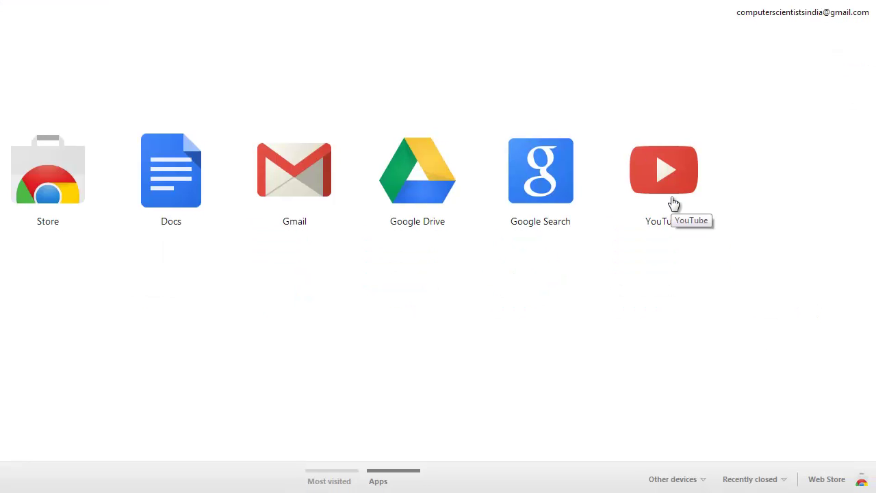
Open YouTube from the apps page, check its home page for ads, and close the extra tabs to return to the web store
{"action": "left_click", "coordinate": [674, 203]}
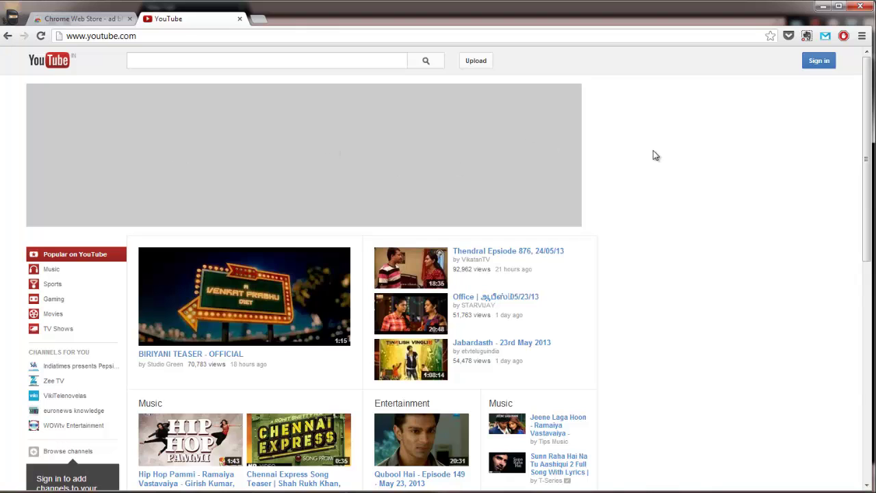
{"action": "scroll", "coordinate": [699, 212], "scroll_direction": "down", "scroll_amount": 4}
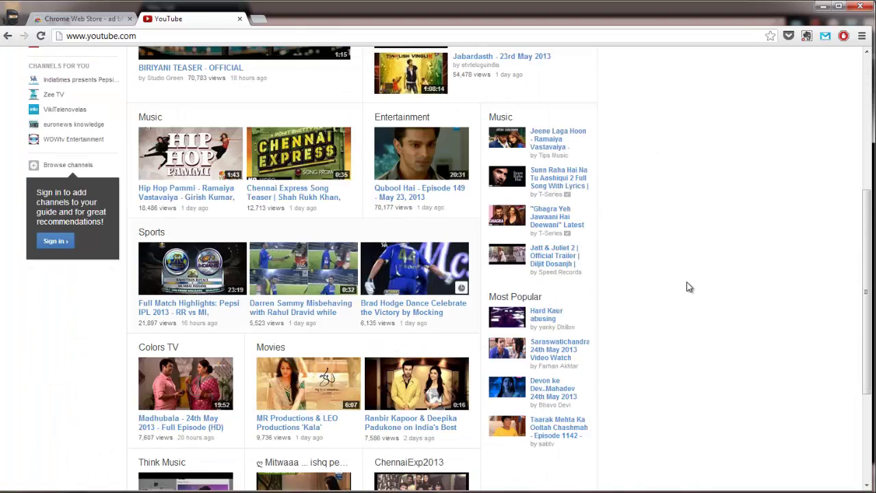
{"action": "scroll", "coordinate": [653, 307], "scroll_direction": "down", "scroll_amount": 3}
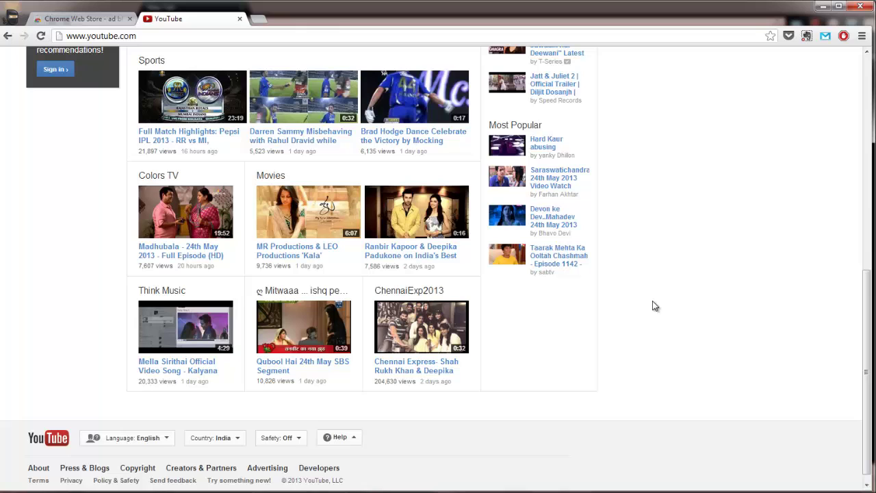
{"action": "scroll", "coordinate": [633, 294], "scroll_direction": "up", "scroll_amount": 10}
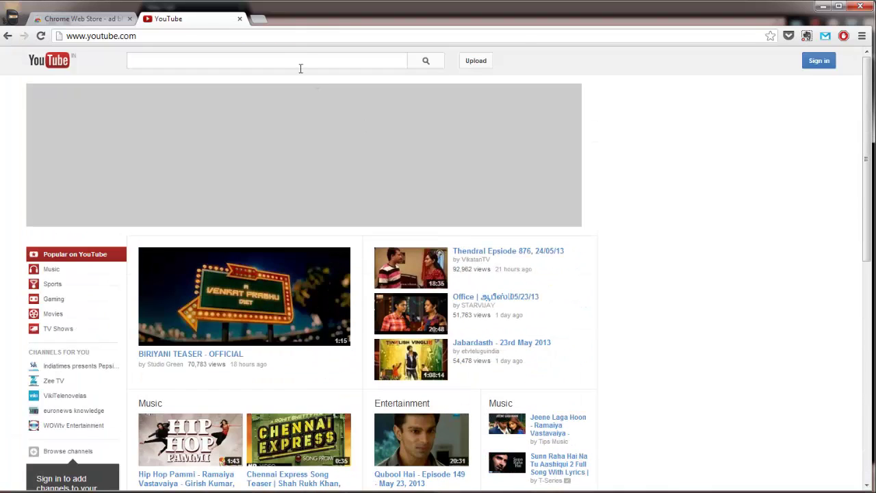
{"action": "left_click", "coordinate": [259, 19]}
{"action": "left_click", "coordinate": [239, 20]}
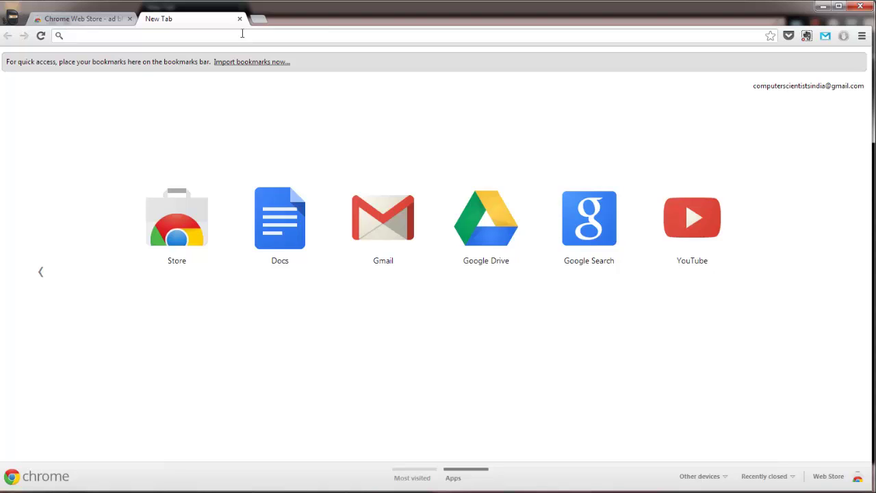
{"action": "left_click", "coordinate": [240, 19]}
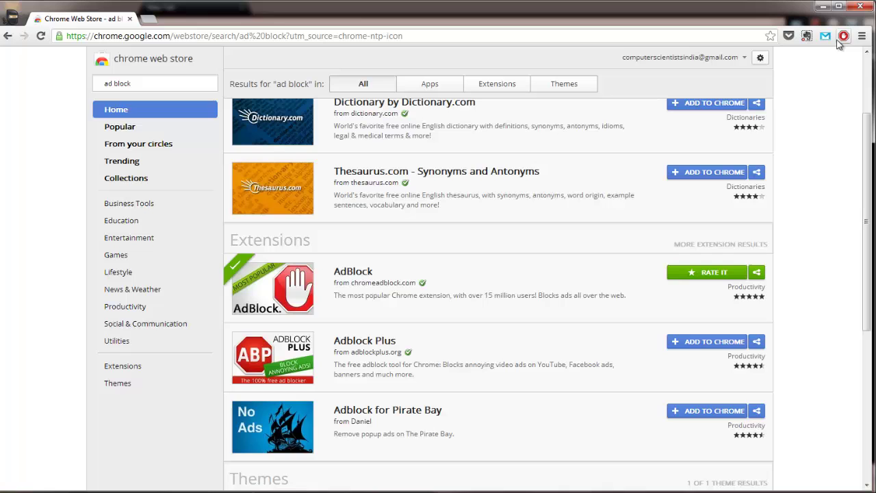
Load youtube.com in a new tab to view its home page with AdBlock running
{"action": "left_click", "coordinate": [150, 21]}
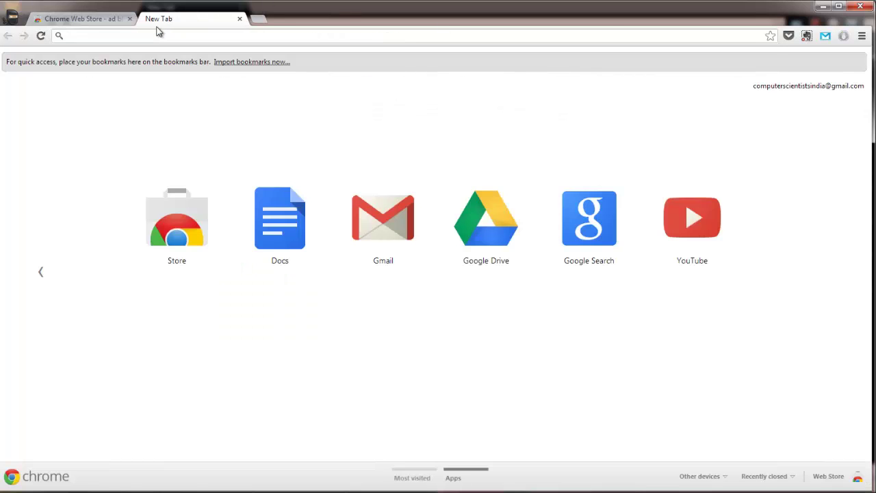
{"action": "type", "text": "youtube.com"}
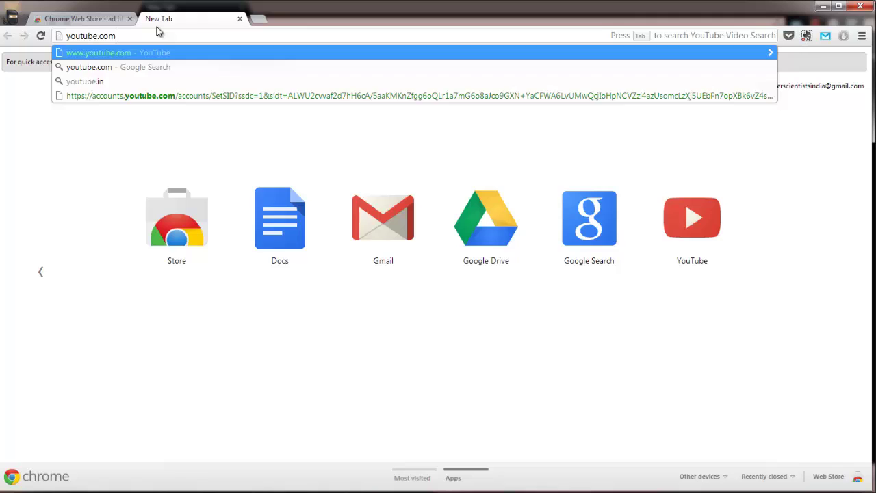
{"action": "key", "text": "Return"}
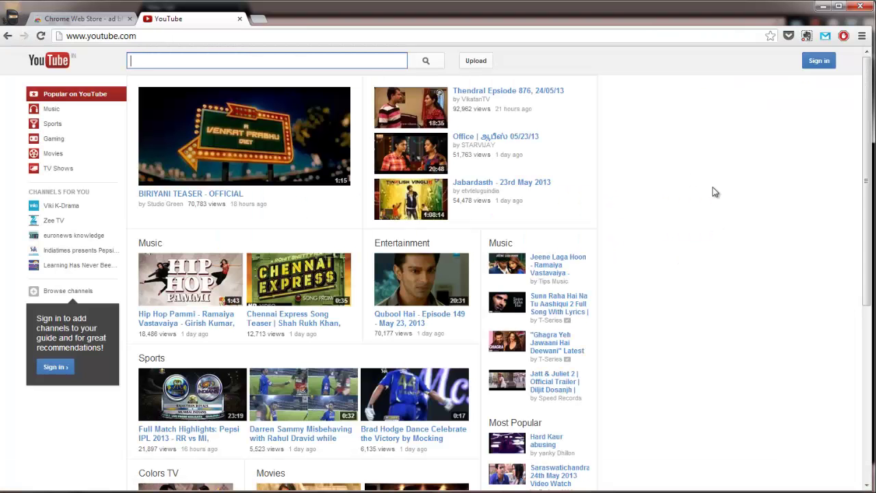
{"action": "left_click", "coordinate": [712, 188]}
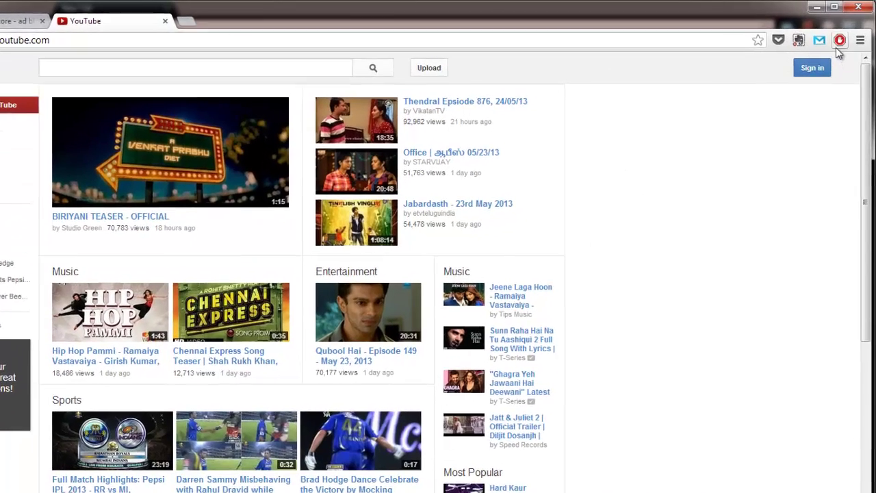
Set AdBlock not to run on the YouTube home page, view the page with ads, and close its tab
{"action": "left_click", "coordinate": [843, 35]}
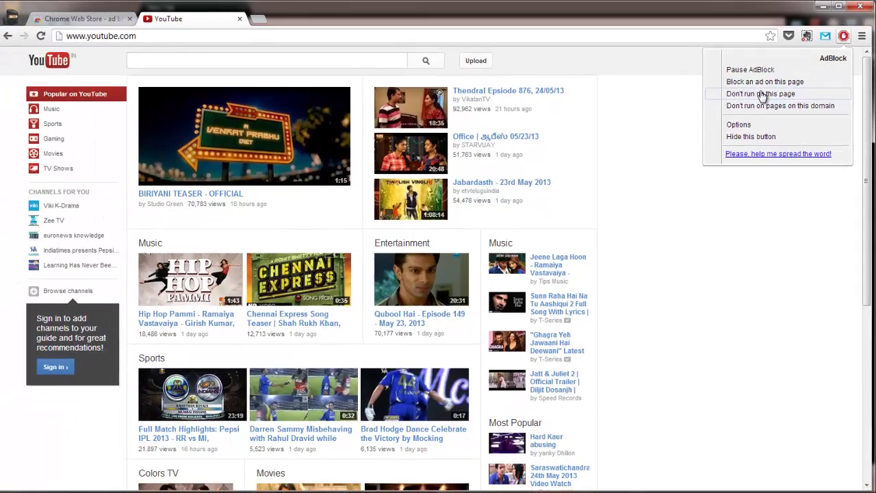
{"action": "left_click", "coordinate": [762, 94]}
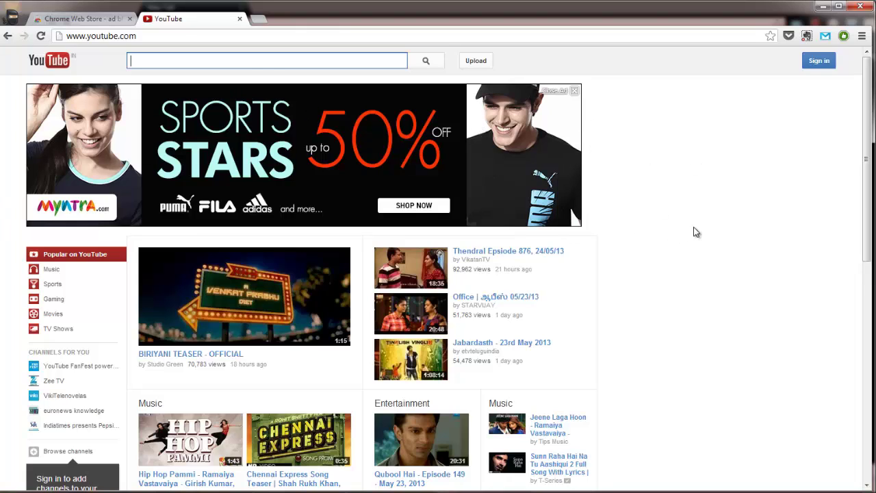
{"action": "left_click", "coordinate": [240, 19]}
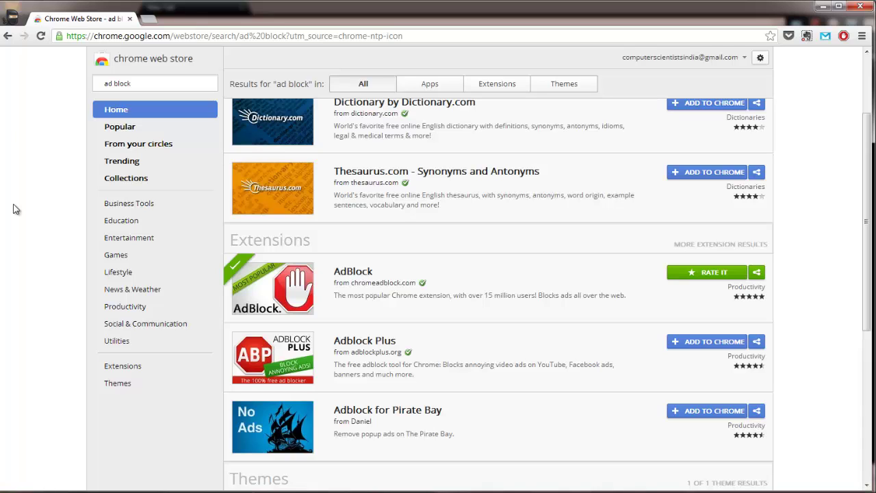
Search the web store for "google dictionary" and limit the results to extensions
{"action": "double_click", "coordinate": [139, 84]}
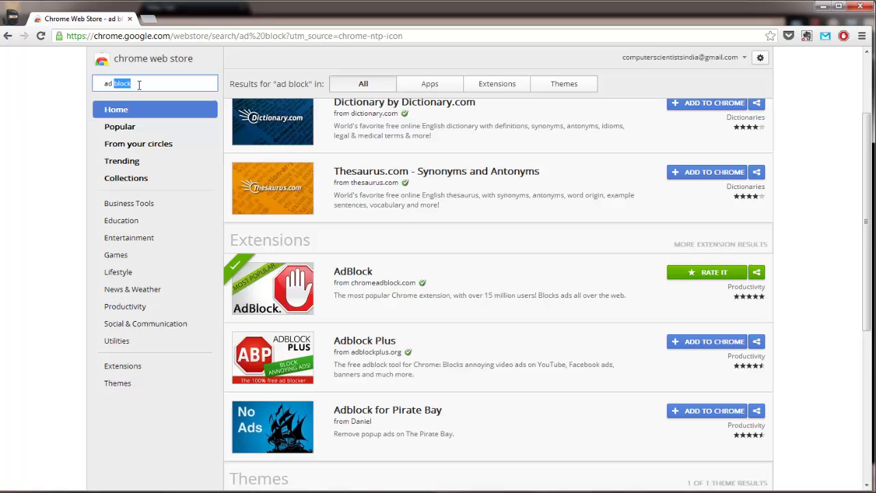
{"action": "key", "text": "BackSpace"}
{"action": "key", "text": "BackSpace"}
{"action": "key", "text": "BackSpace"}
{"action": "key", "text": "BackSpace"}
{"action": "type", "text": "googl"}
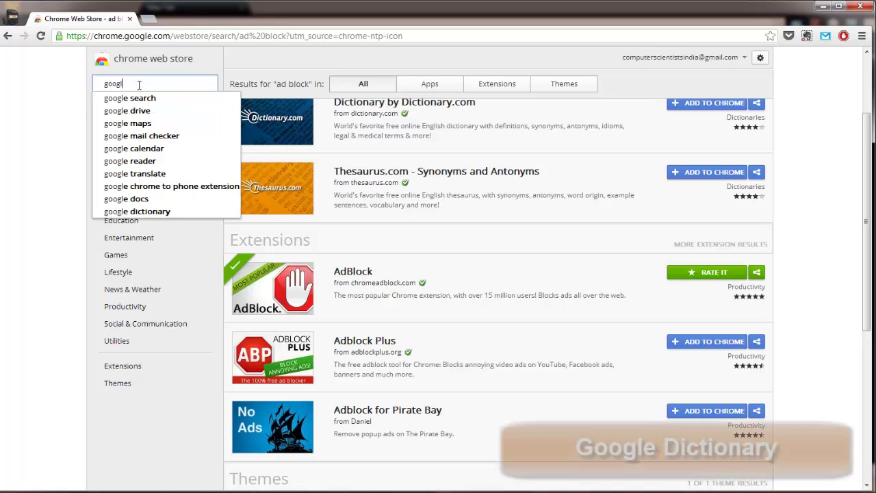
{"action": "left_click", "coordinate": [137, 210]}
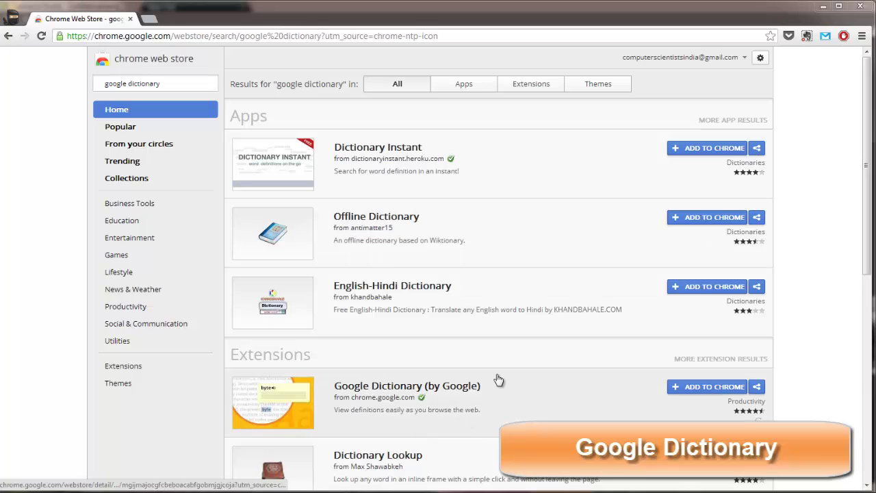
{"action": "left_click", "coordinate": [529, 84]}
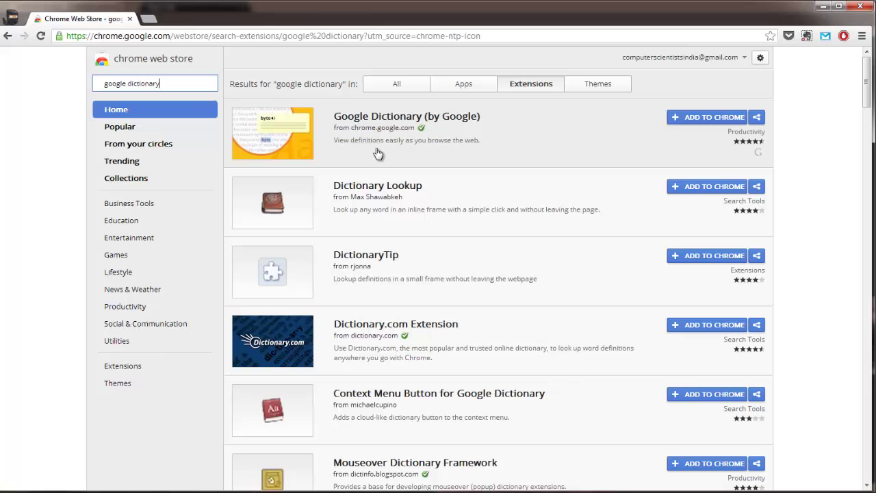
Open the store details of Google Dictionary (by Google), install the extension, and dismiss the installation notice
{"action": "left_click", "coordinate": [351, 127]}
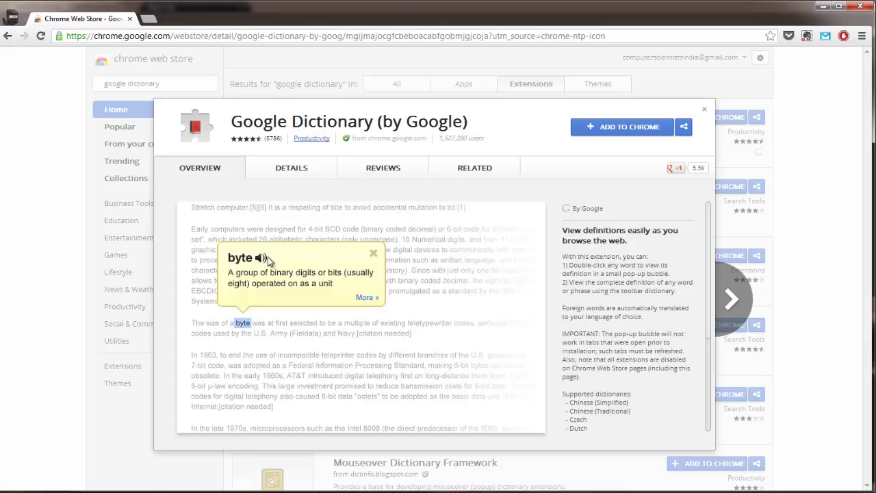
{"action": "left_click", "coordinate": [594, 130]}
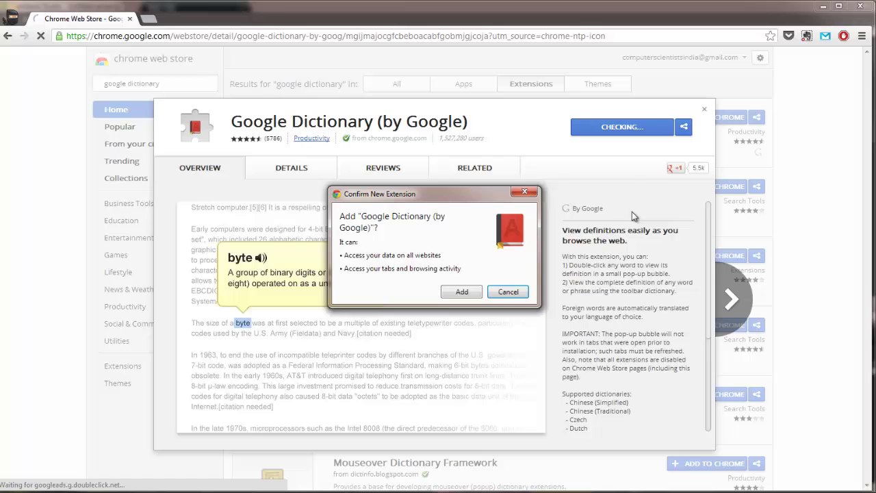
{"action": "left_click", "coordinate": [453, 295]}
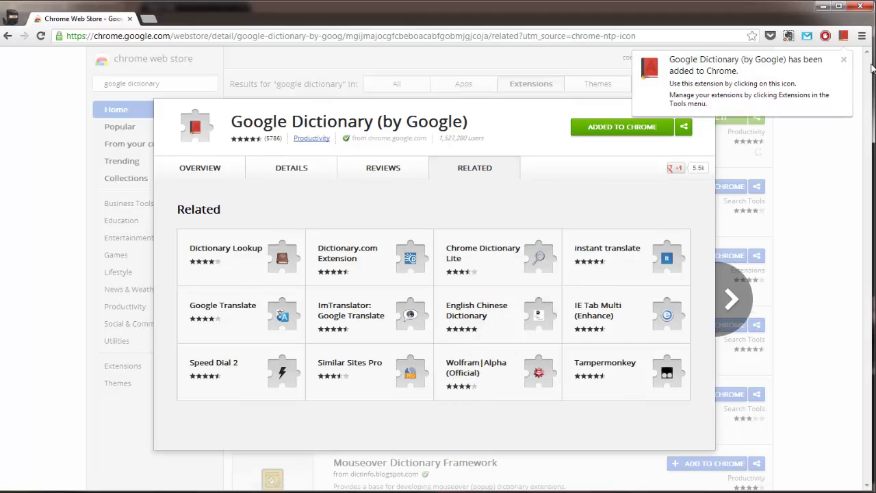
{"action": "left_click", "coordinate": [844, 60]}
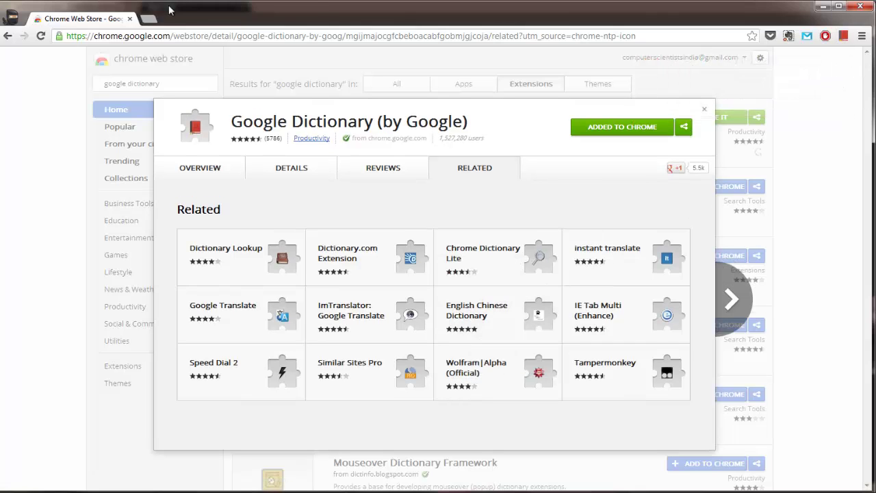
Replace the store tab with a new tab, look up "google" in the Google Dictionary popup, and read through the definitions
{"action": "left_click", "coordinate": [149, 19]}
{"action": "left_click", "coordinate": [129, 19]}
{"action": "left_click", "coordinate": [846, 36]}
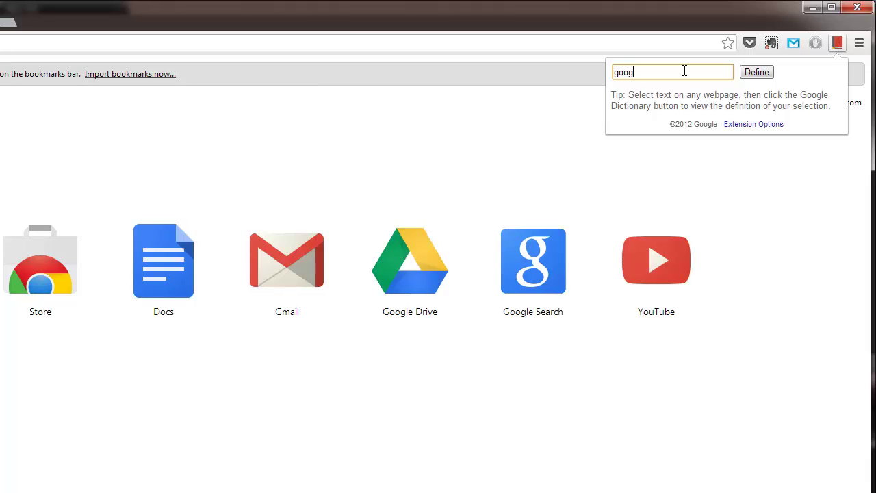
{"action": "key", "text": "Return"}
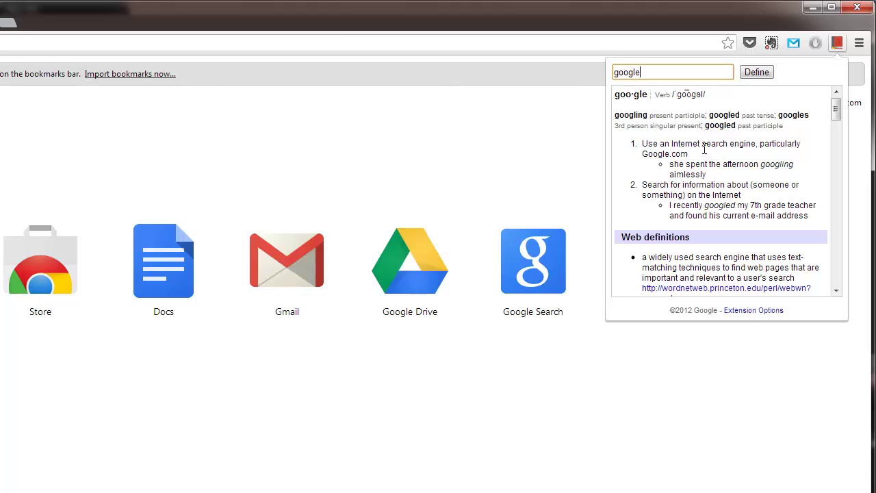
{"action": "scroll", "coordinate": [793, 205], "scroll_direction": "down", "scroll_amount": 15}
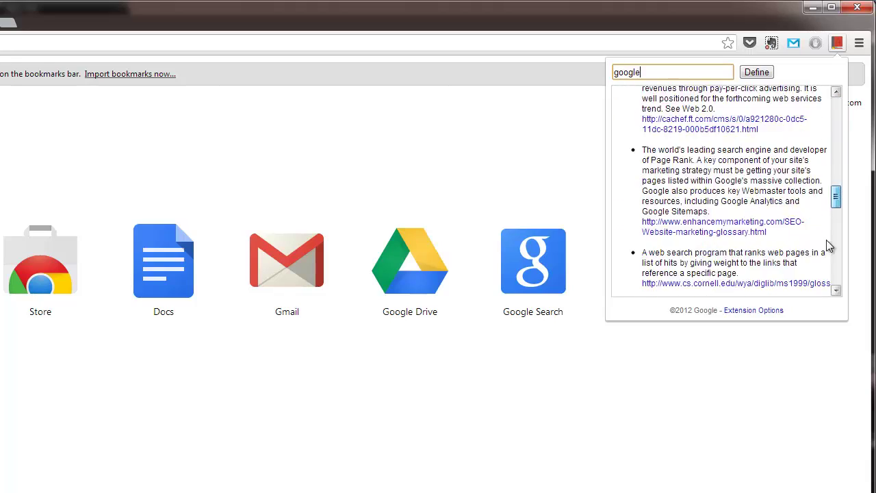
{"action": "scroll", "coordinate": [826, 284], "scroll_direction": "up", "scroll_amount": 15}
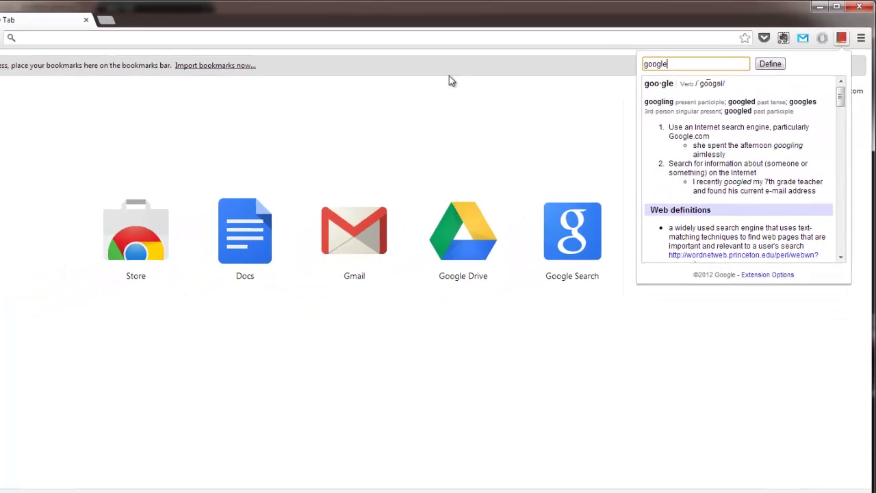
Close the dictionary popup, search Google for "wikipedia", and open the English "Wikipedia, the free encyclopedia" main page
{"action": "left_click", "coordinate": [452, 80]}
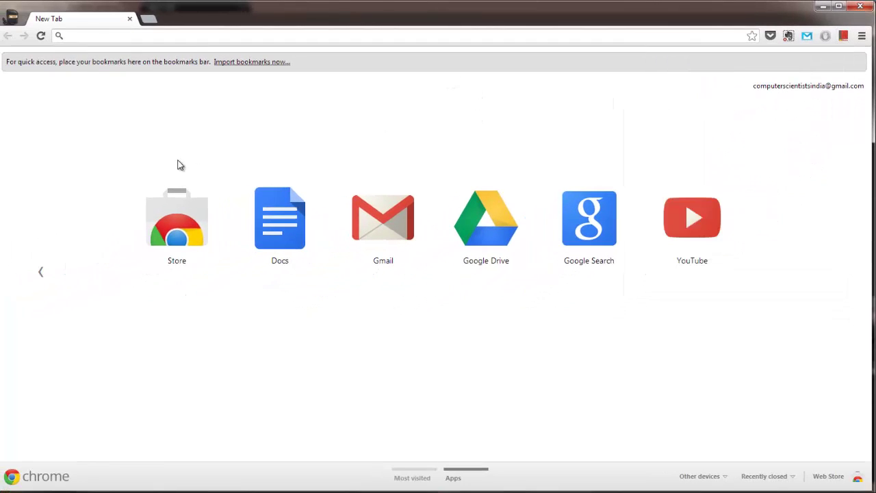
{"action": "left_click", "coordinate": [605, 227]}
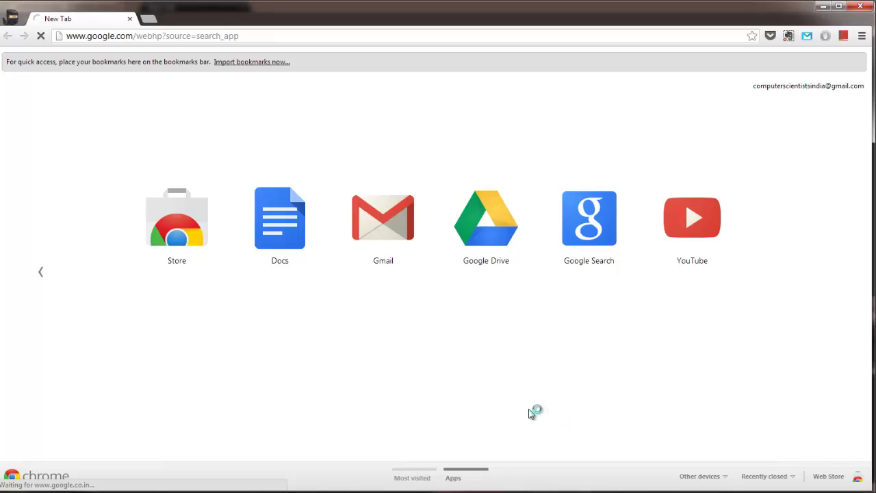
{"action": "type", "text": "wikipedia\\"}
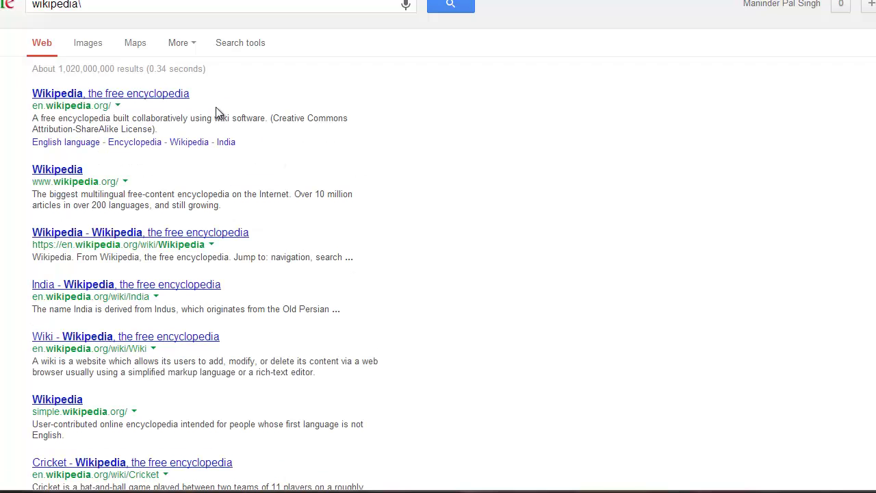
{"action": "left_click", "coordinate": [176, 100]}
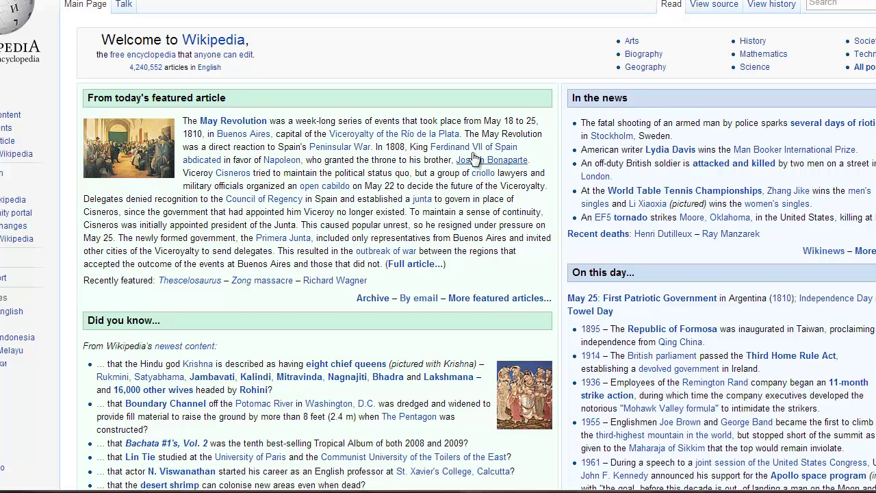
Look up "series" in the featured article with Google Dictionary's inline definition, play its pronunciation, and dismiss the definition bubble
{"action": "double_click", "coordinate": [350, 122]}
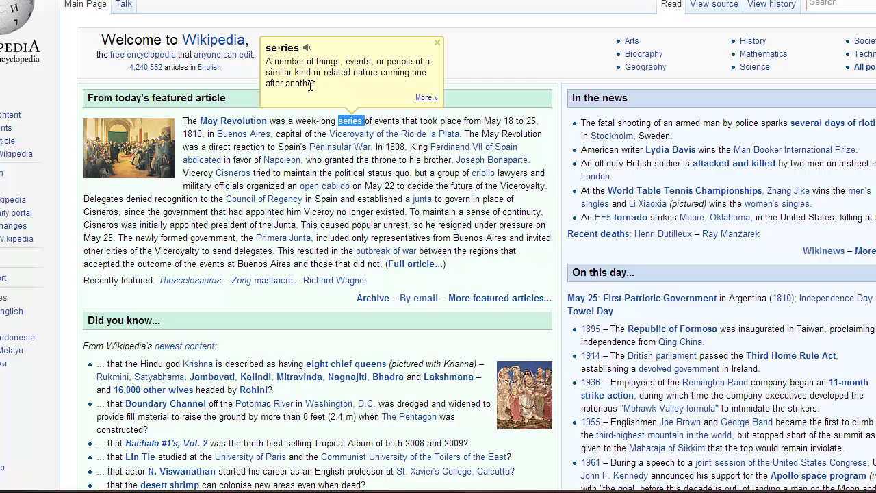
{"action": "left_click", "coordinate": [309, 49]}
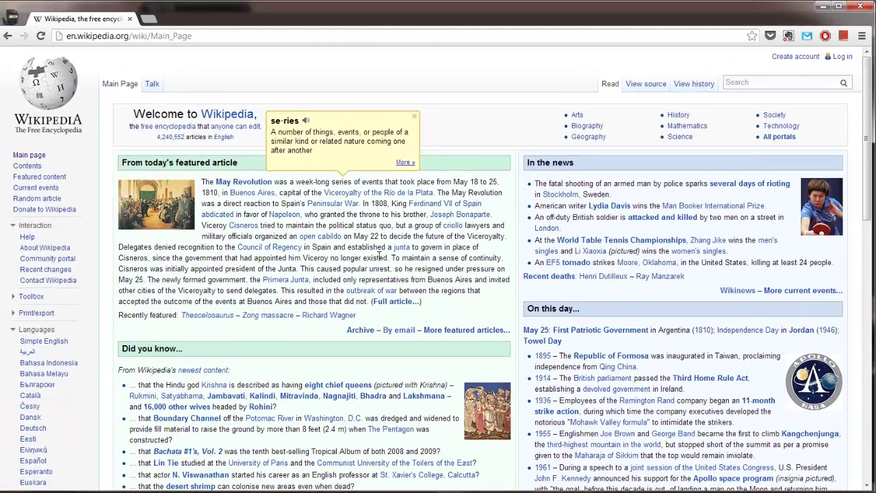
{"action": "left_click", "coordinate": [395, 209]}
{"action": "scroll", "coordinate": [380, 259], "scroll_direction": "down", "scroll_amount": 8}
{"action": "scroll", "coordinate": [636, 167], "scroll_direction": "up", "scroll_amount": 8}
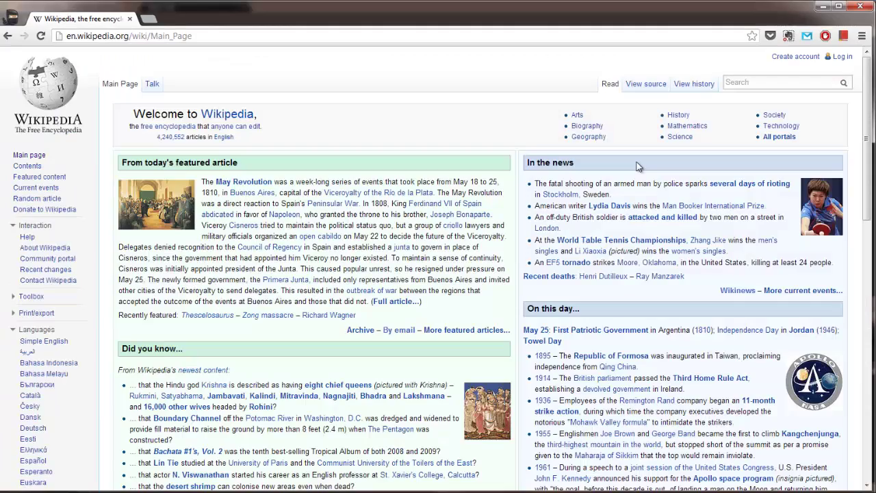